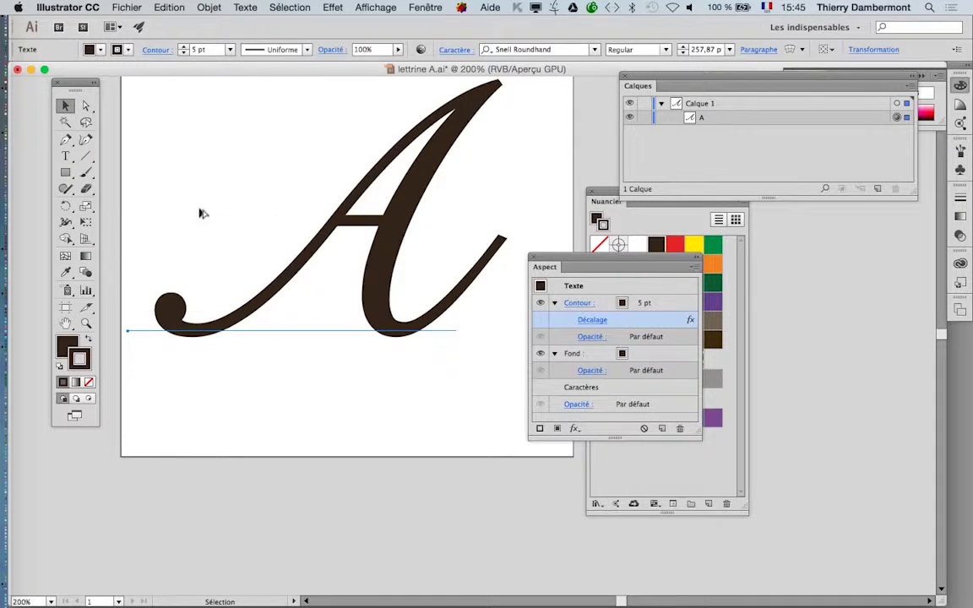
Resize the artboard slightly around the letter A with the Artboard tool
scroll(279, 236, "down", 3)
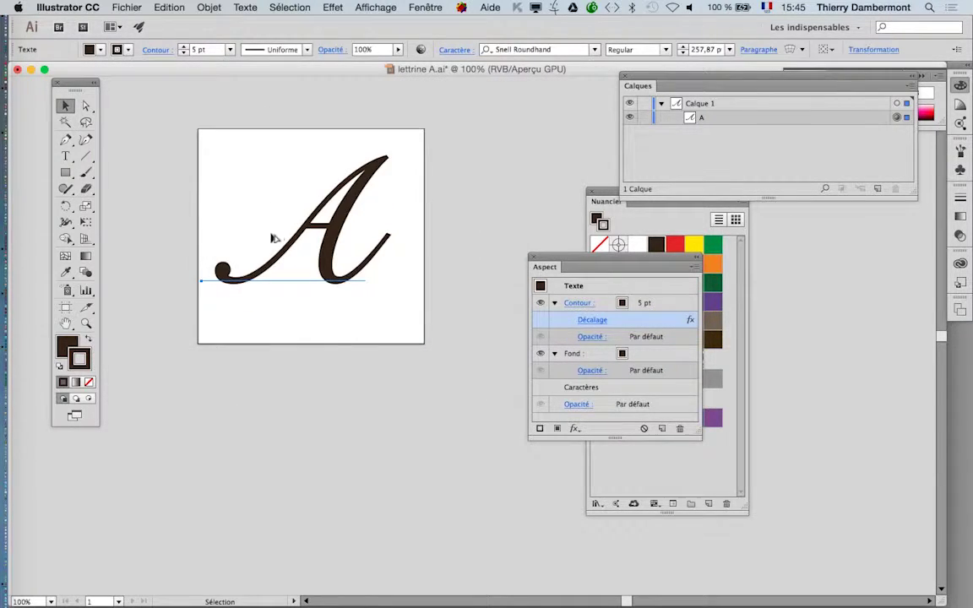
left_click(66, 307)
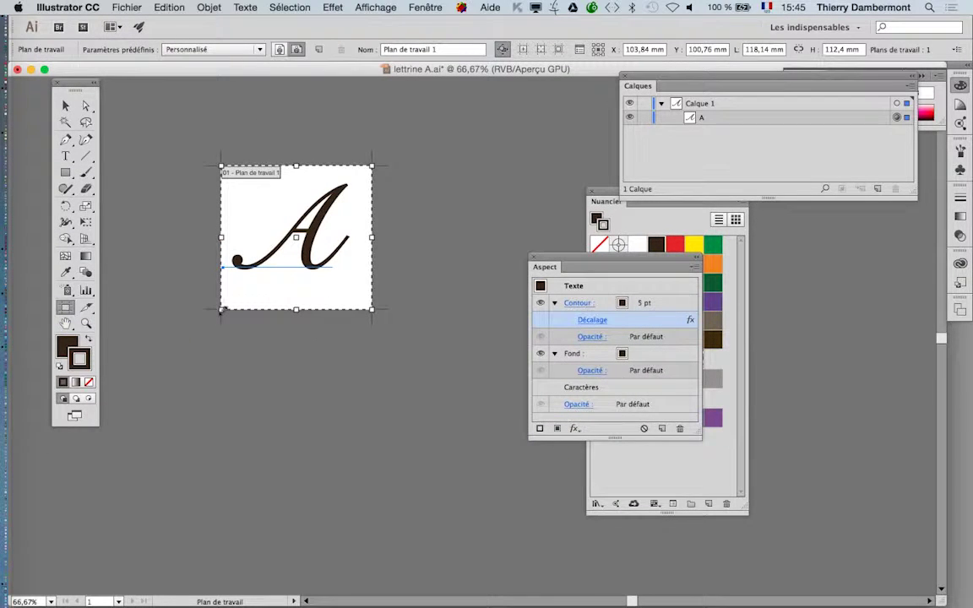
left_click(65, 105)
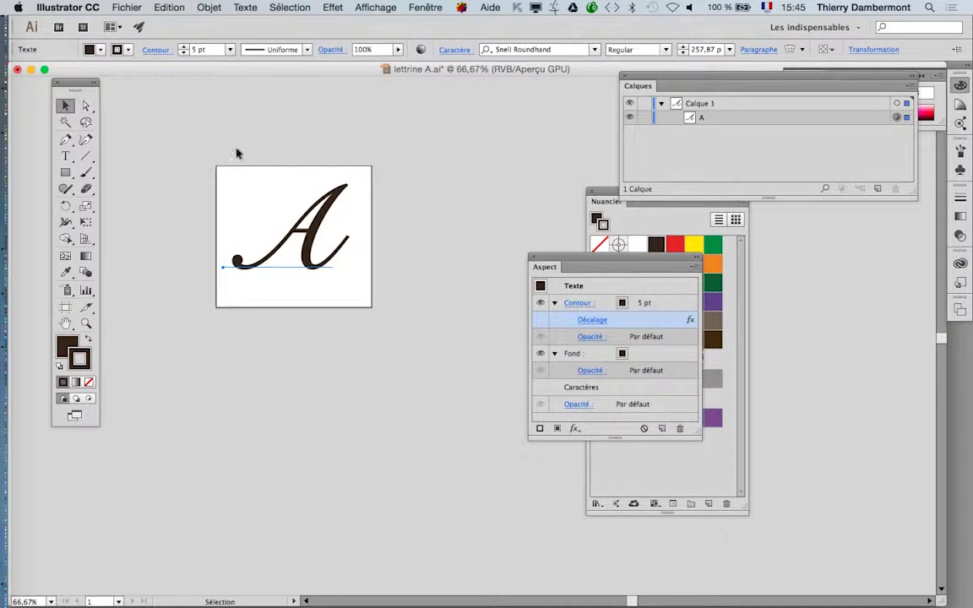
Highlight the letter A with the Type tool to check that it is still live, editable text
left_click(347, 245)
left_click(322, 265)
left_click(65, 155)
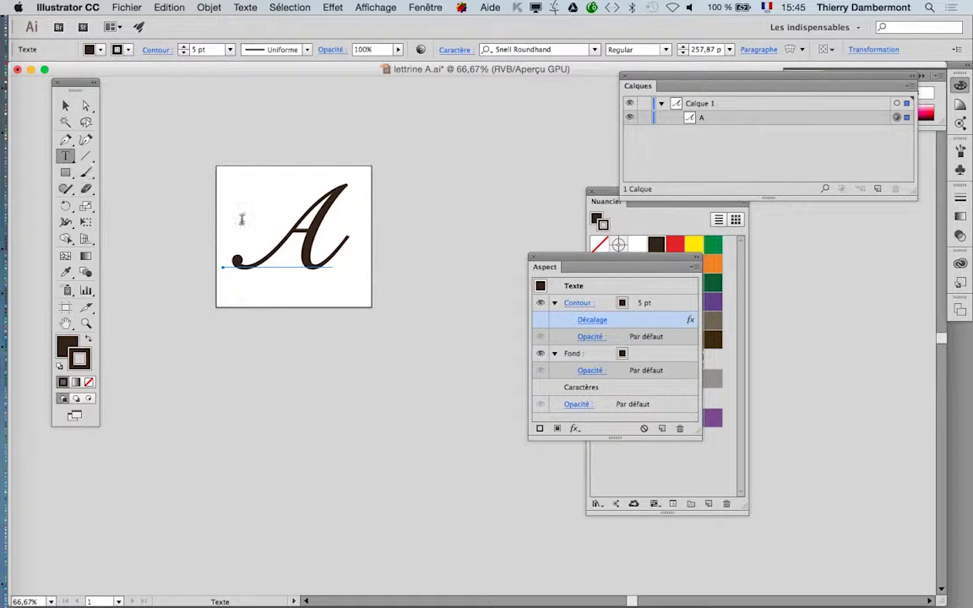
left_click_drag(232, 241, 359, 227)
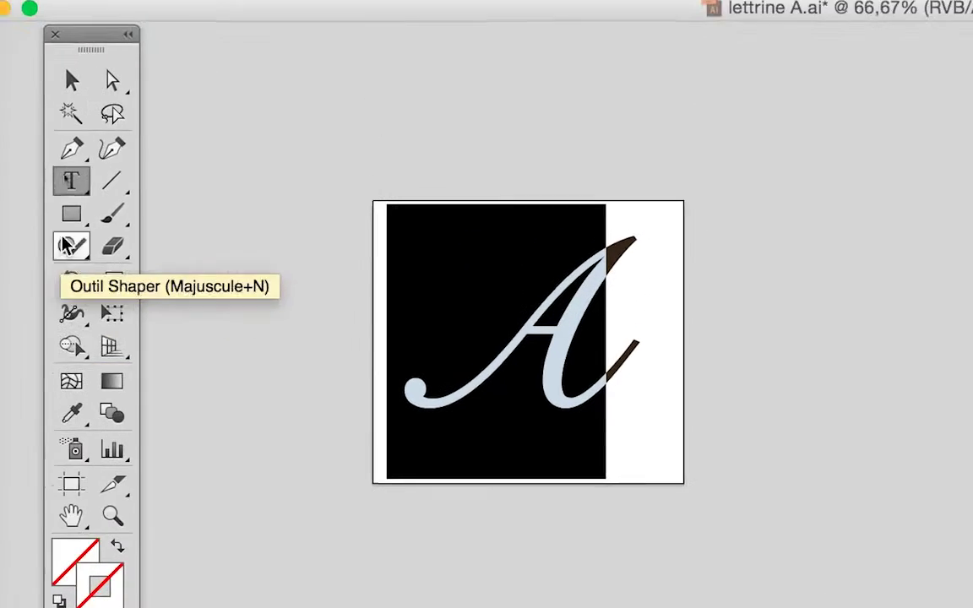
left_click(72, 80)
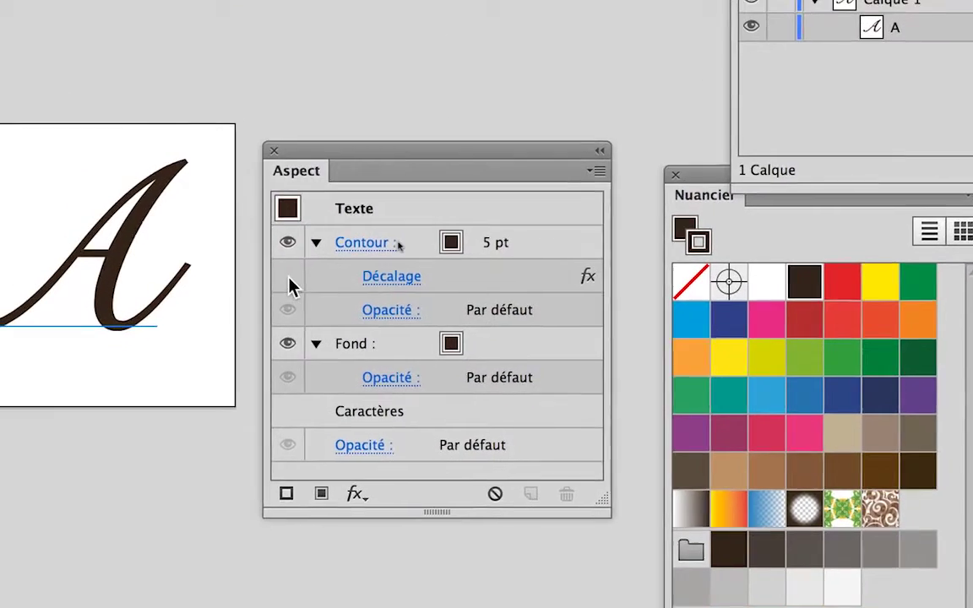
Turn on the Décalage effect applied to the letter's 5 pt contour
left_click(336, 407)
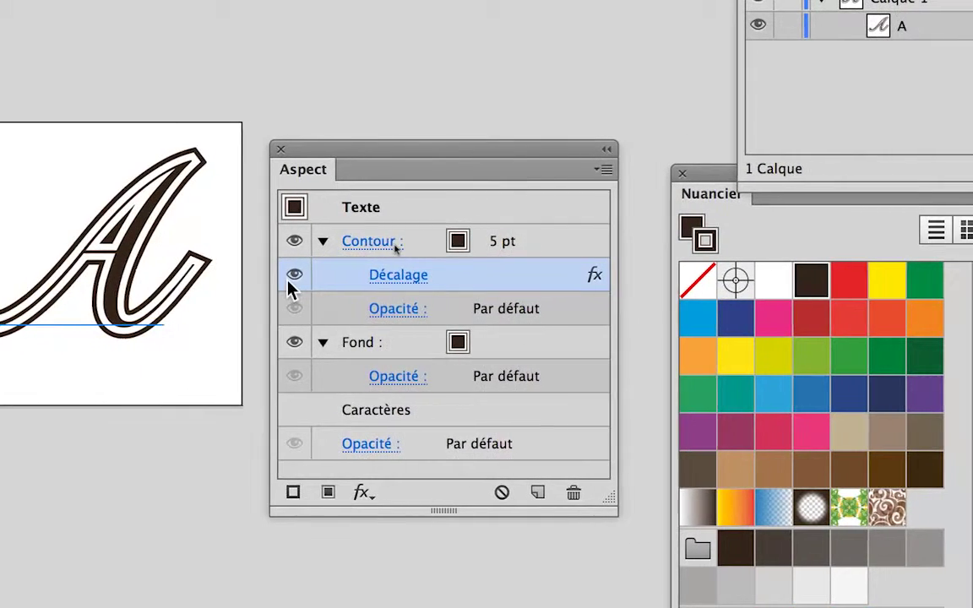
left_click(354, 276)
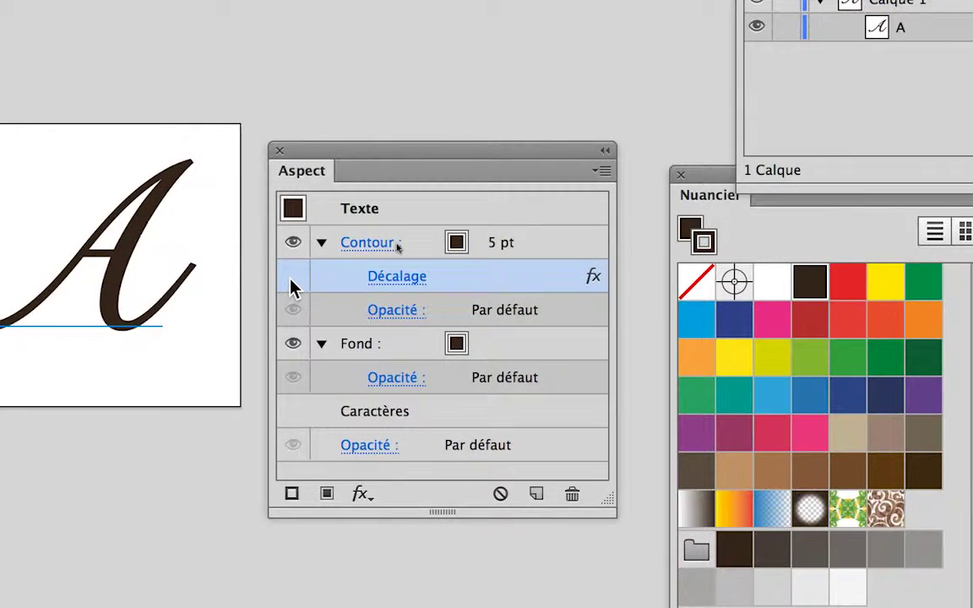
left_click(292, 279)
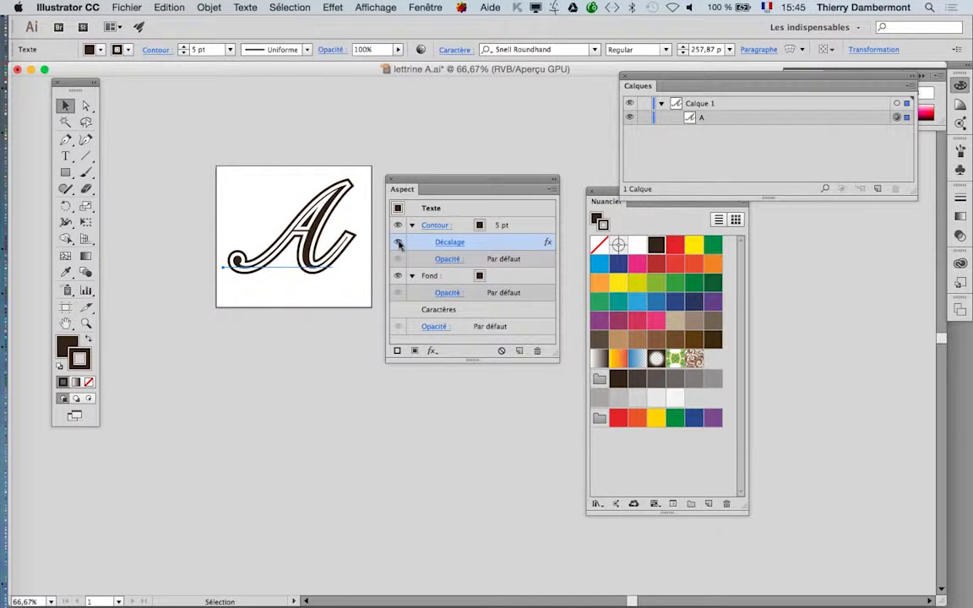
key("F6")
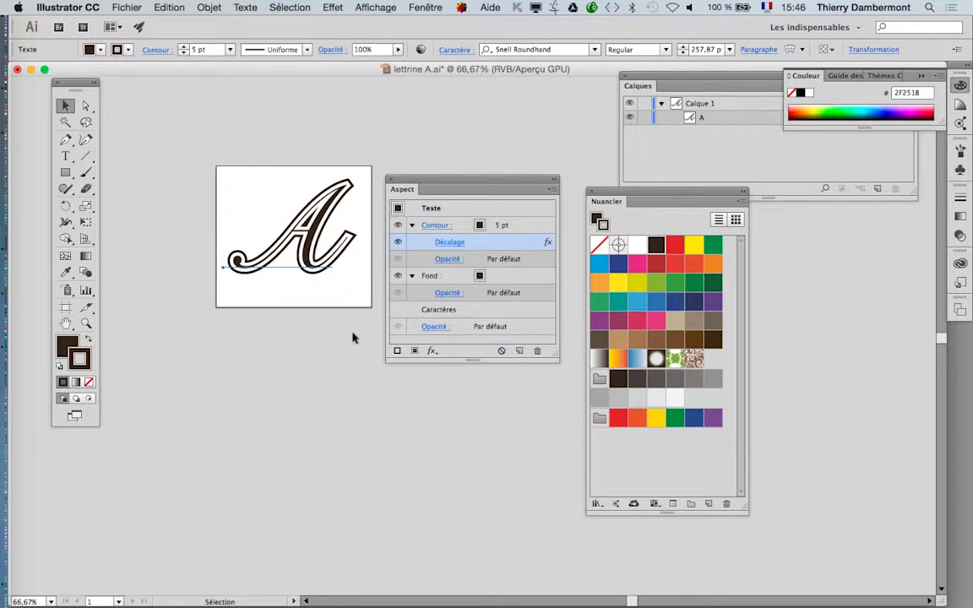
Review the file formats offered for exporting the letter, including Photoshop (psd), and leave without exporting
left_click(128, 8)
left_click(211, 267)
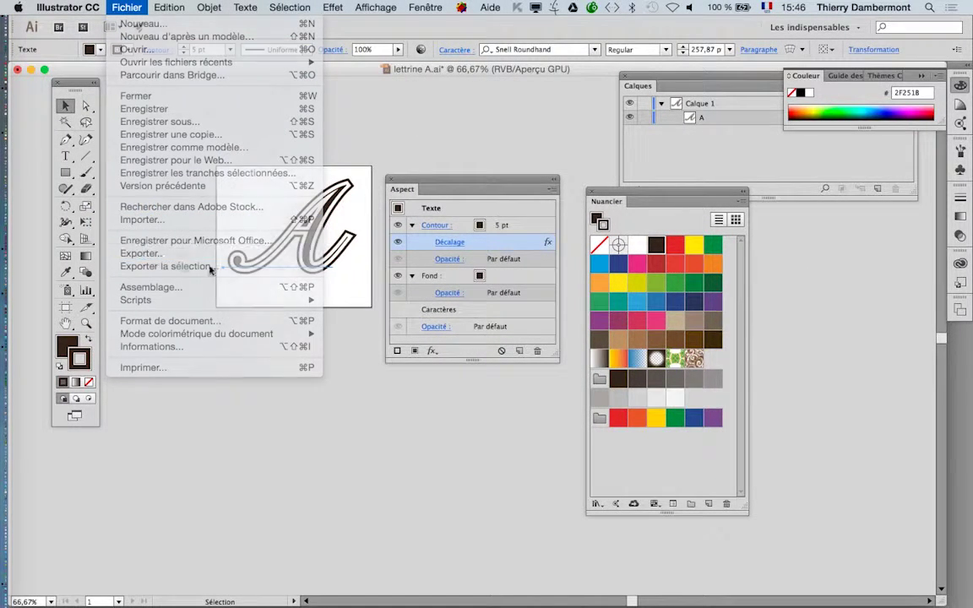
left_click(452, 446)
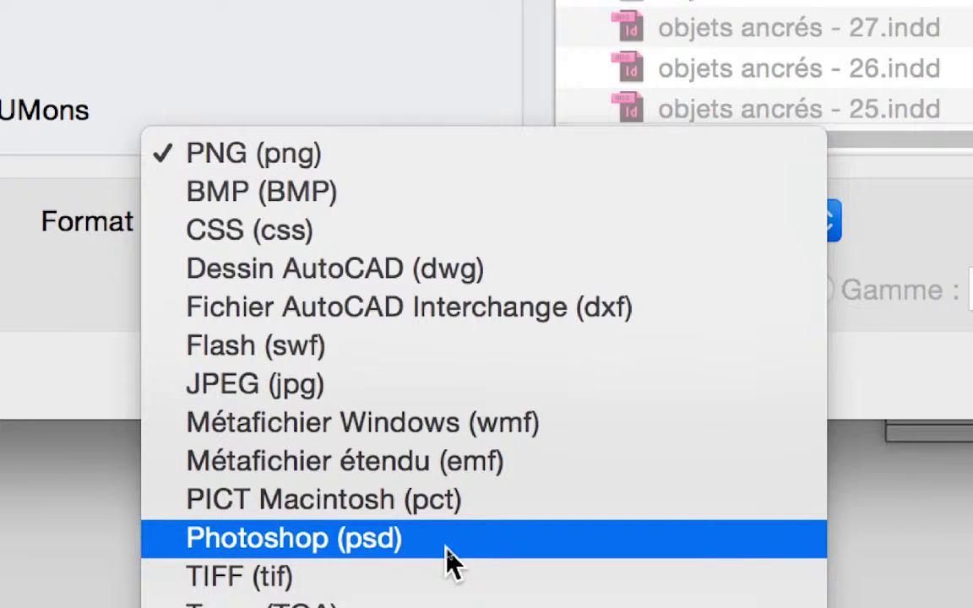
key("b")
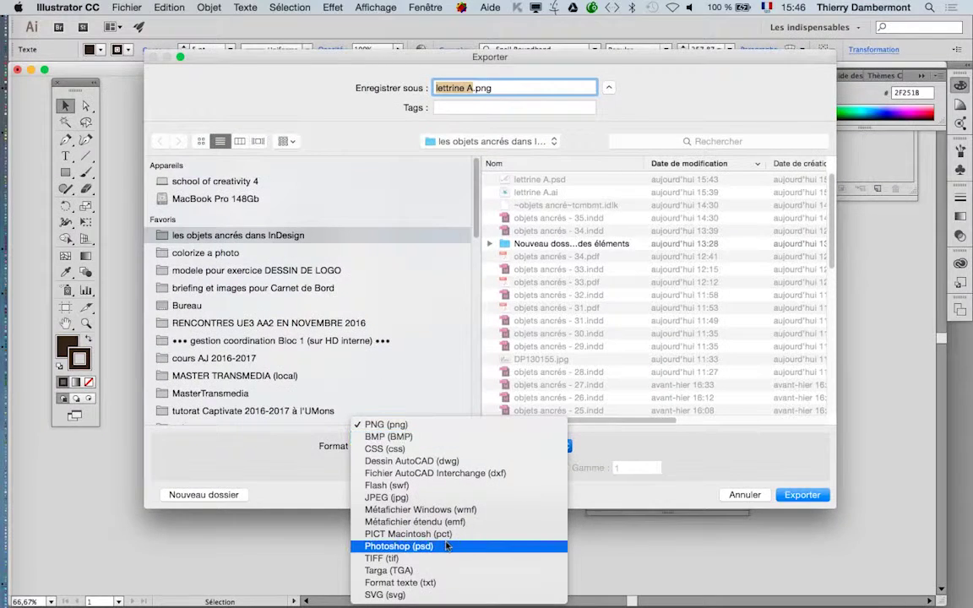
left_click(745, 495)
left_click(745, 495)
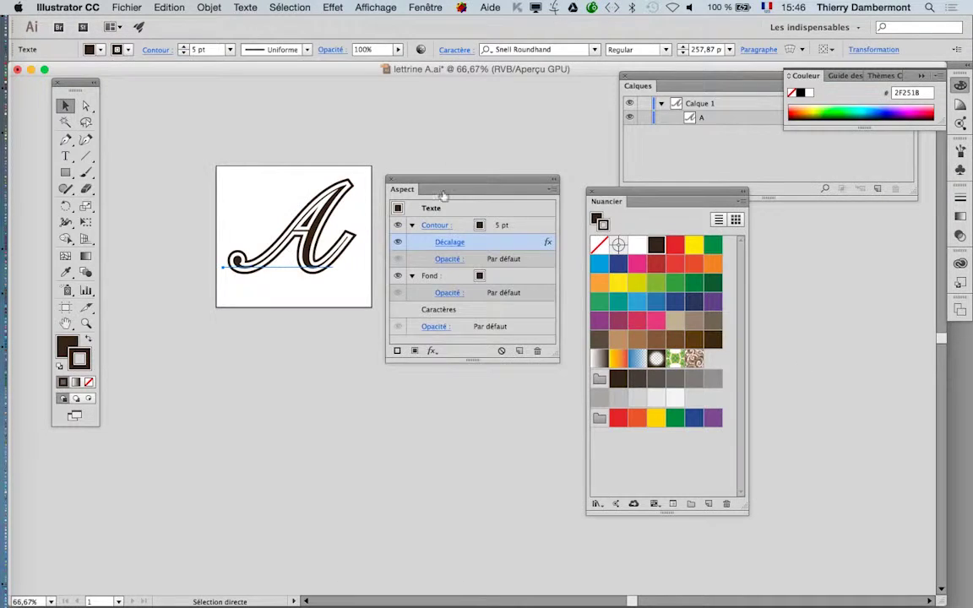
Switch to Photoshop and compare the A lettering with and without the drop shadow on the <Groupe> group
key("super+Tab")
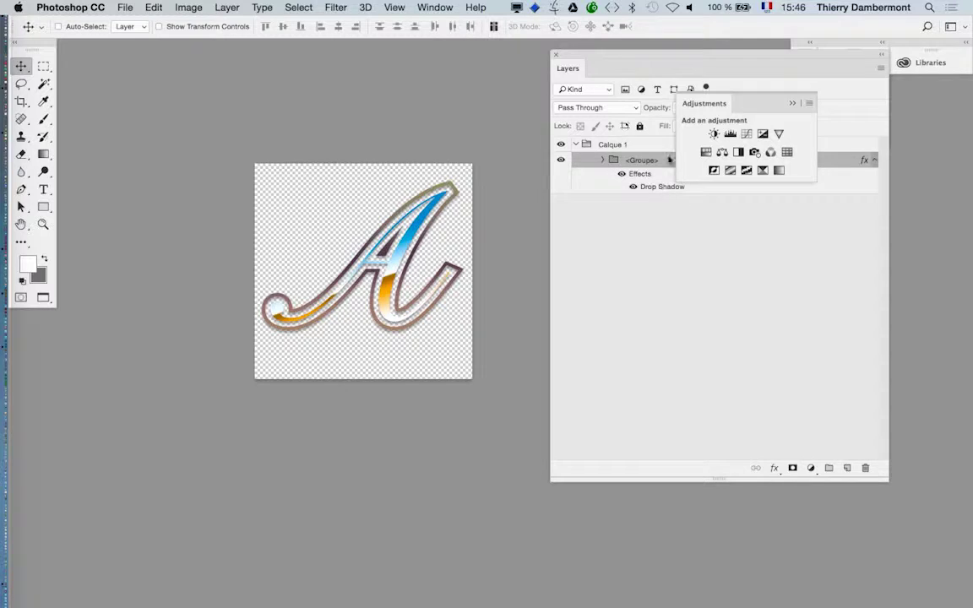
left_click(792, 103)
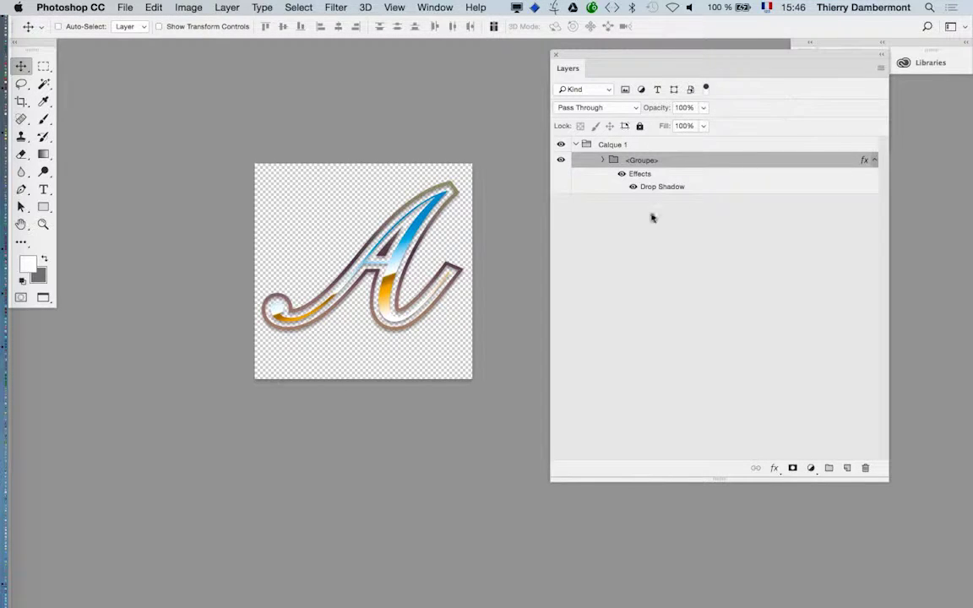
left_click(621, 175)
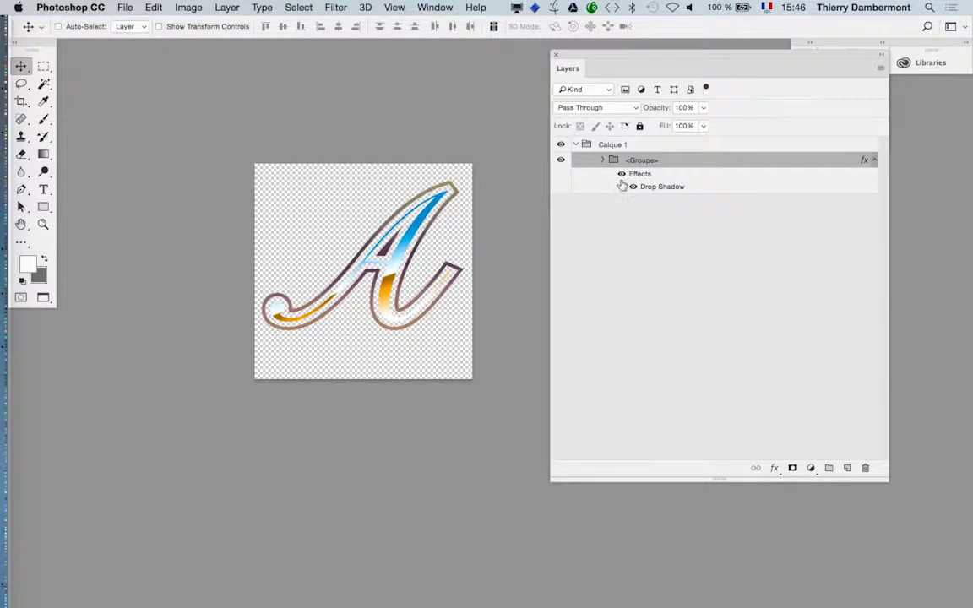
left_click(622, 176)
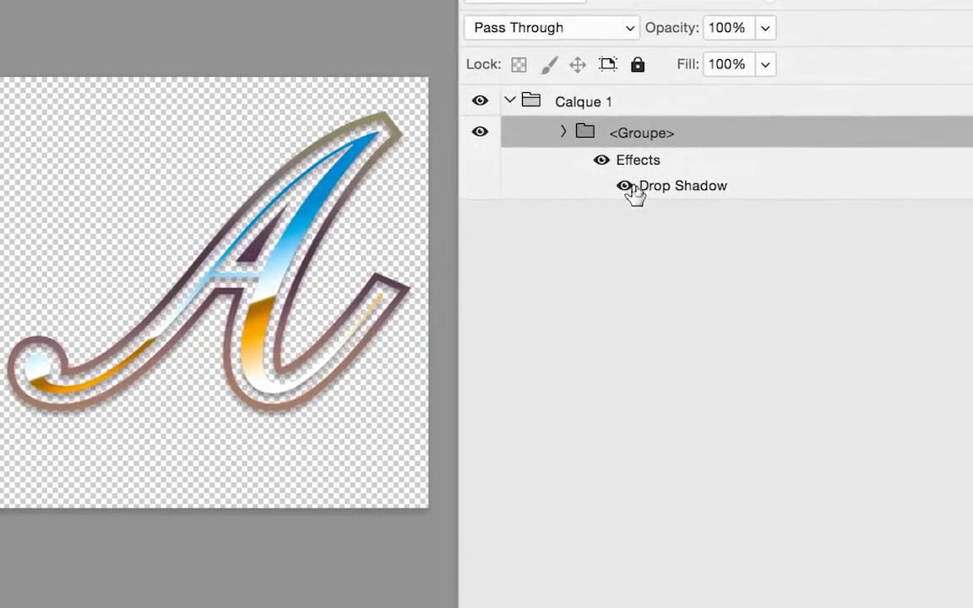
left_click(853, 151)
left_click(630, 187)
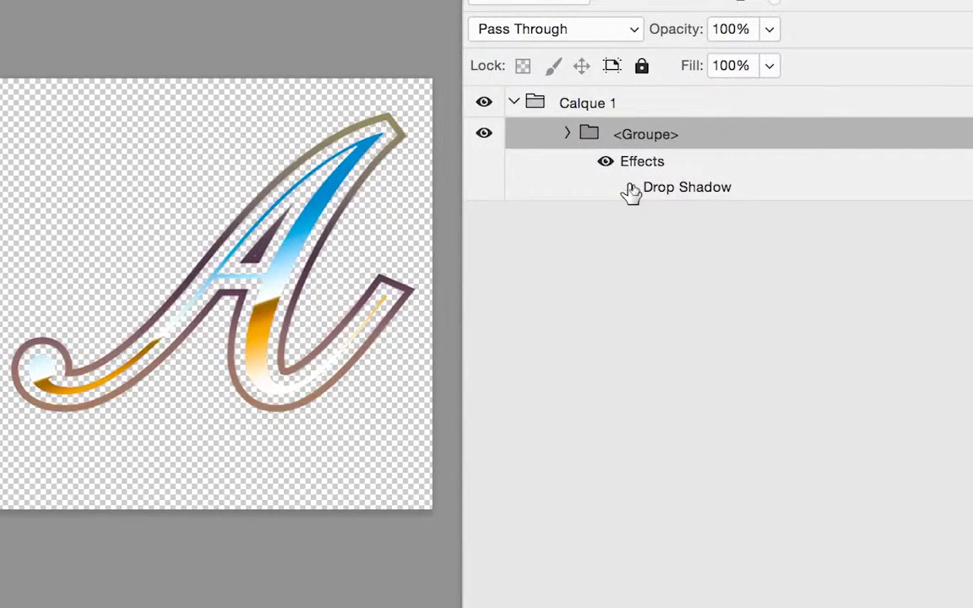
left_click(630, 188)
Set the opacity of the <Groupe> group's drop shadow to 85%
double_click(646, 193)
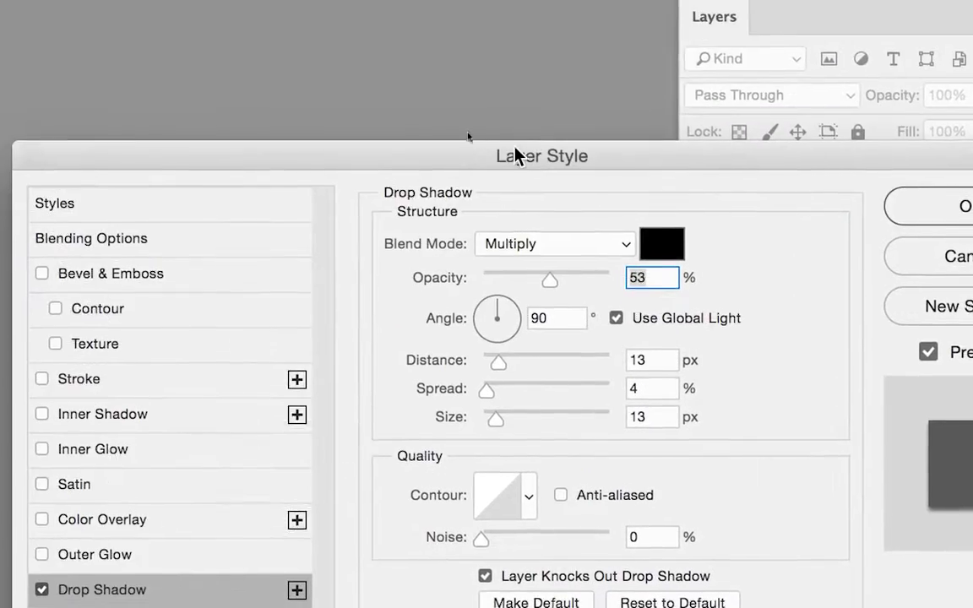
left_click_drag(271, 98, 213, 463)
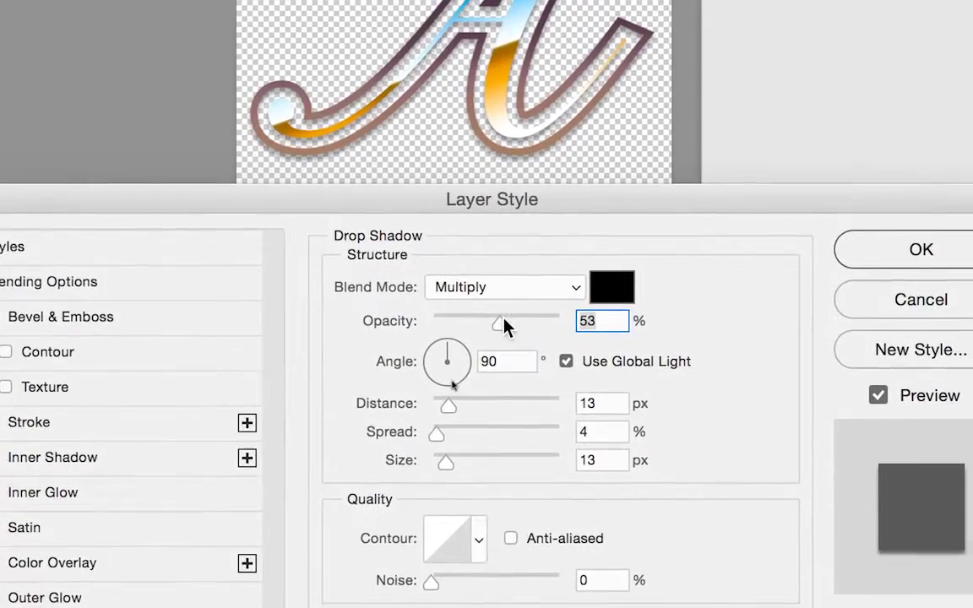
left_click_drag(530, 406, 557, 407)
left_click_drag(517, 325, 524, 325)
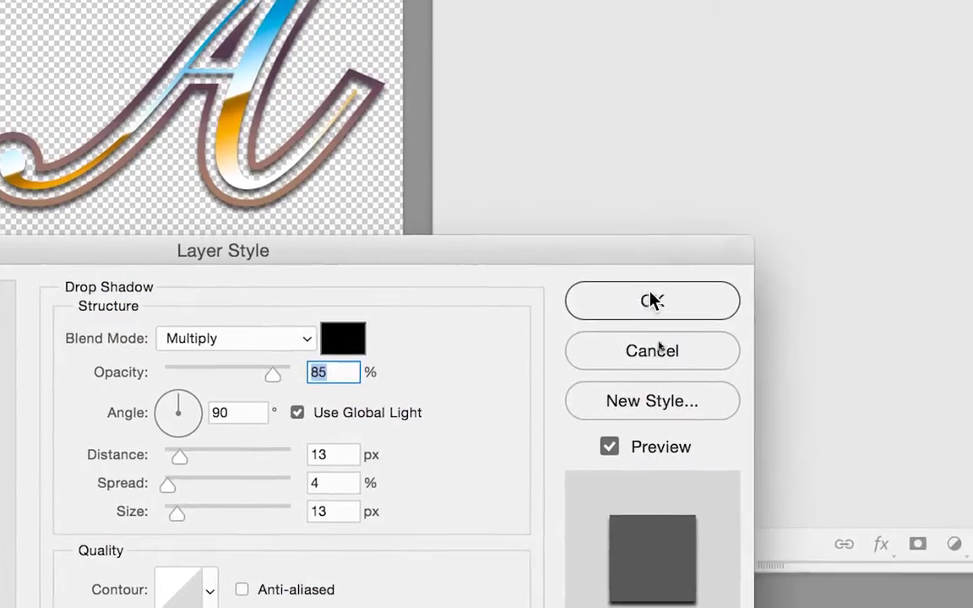
left_click(651, 301)
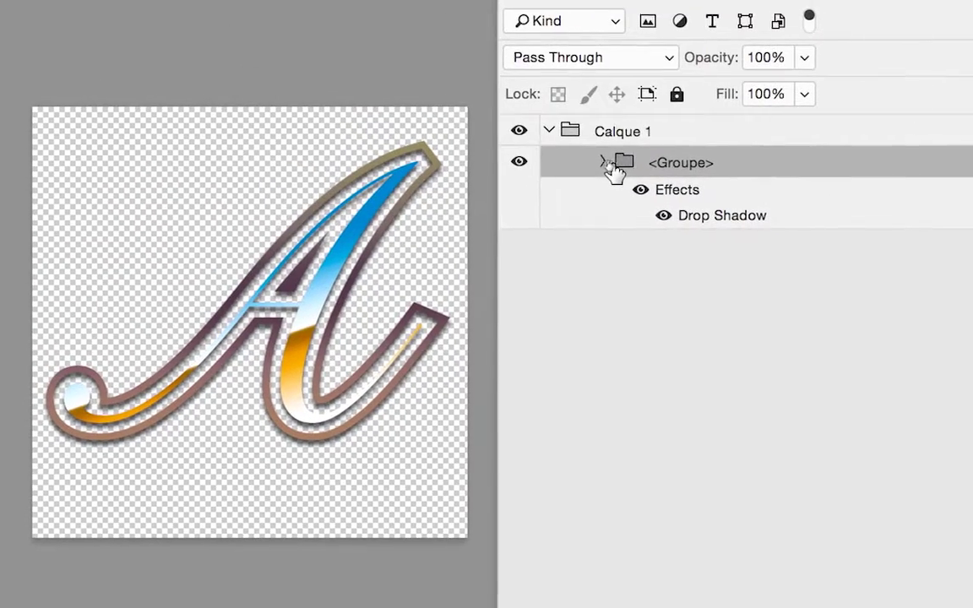
Expand the <Groupe> group and toggle the clipped Layer 2 and Layer 3 to examine how they colour the outline and the letter
left_click(603, 157)
left_click(512, 279)
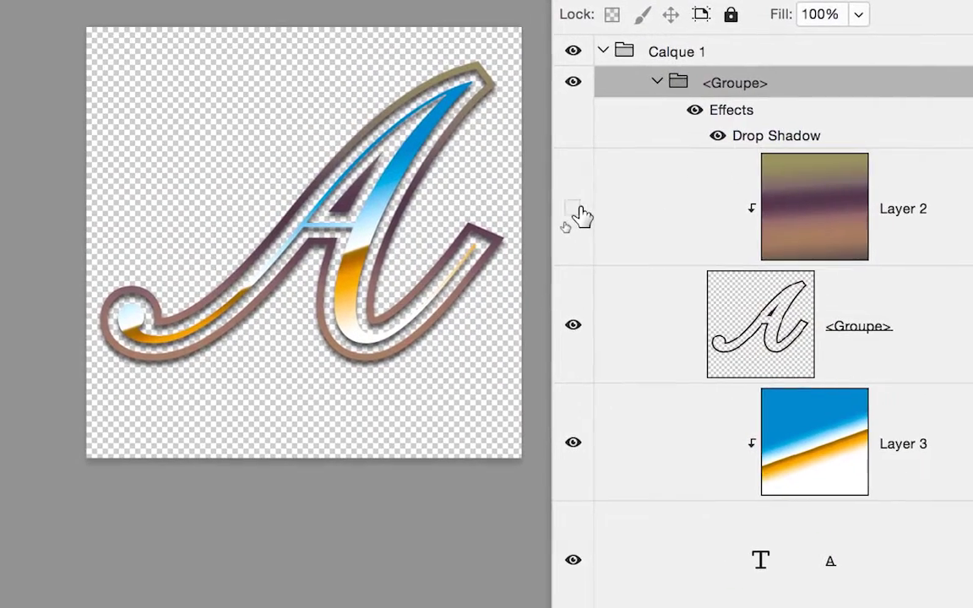
left_click(512, 278)
left_click(575, 209)
left_click(575, 209)
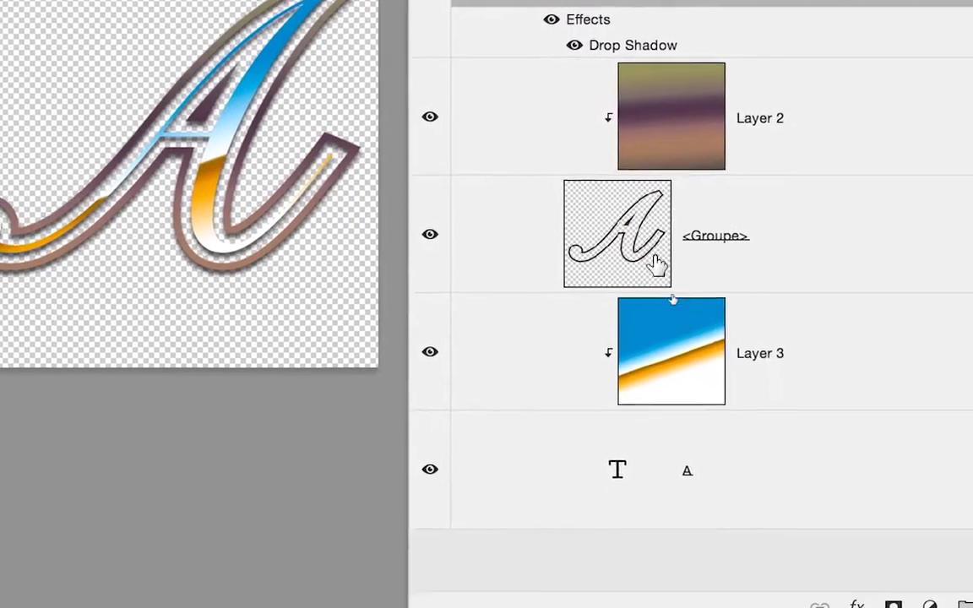
left_click(658, 264, "super")
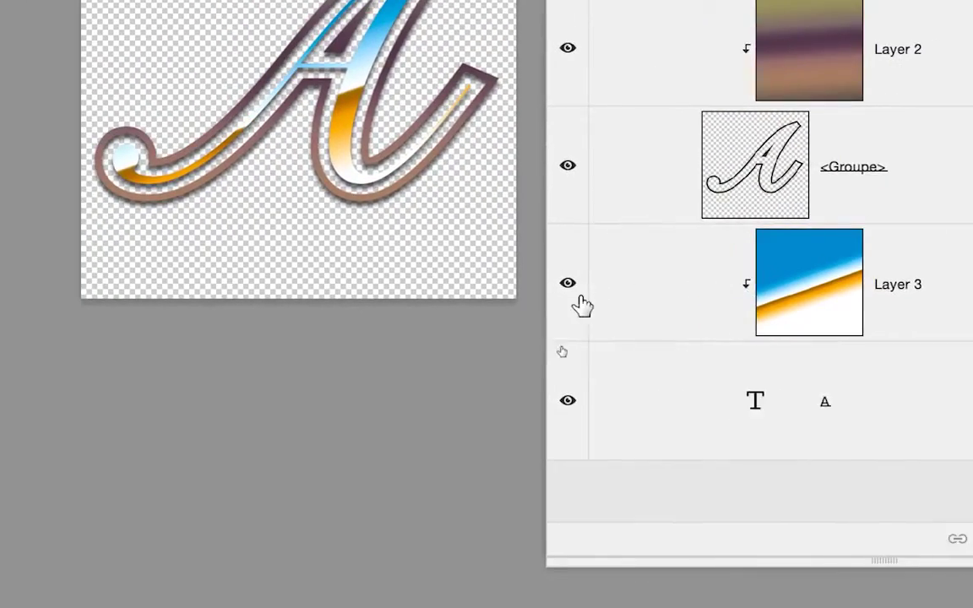
left_click(451, 338)
left_click(575, 303)
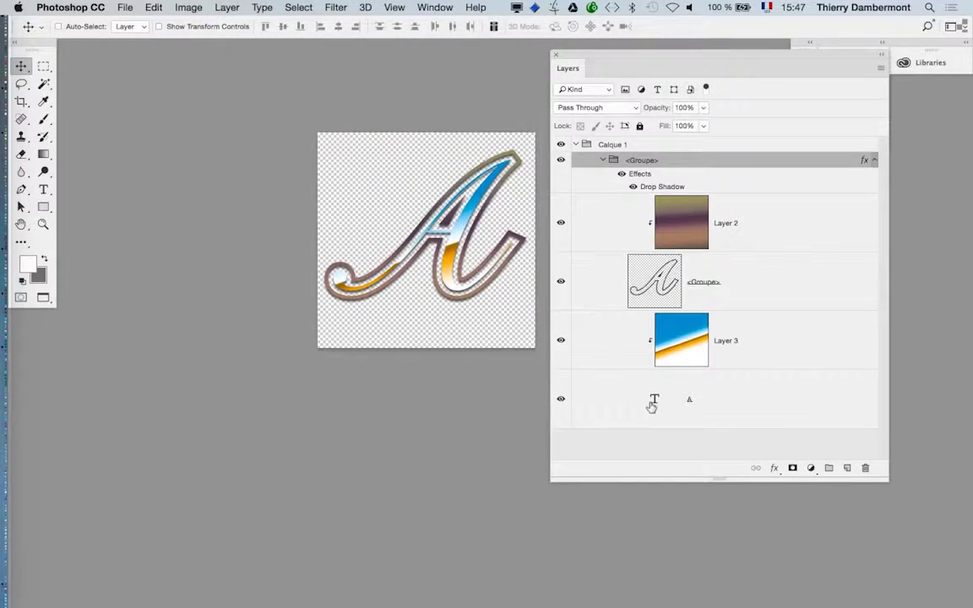
Switch back to Illustrator, review the Photoshop (psd) export options for replacing lettrine A.psd, and cancel the export
key("super+Tab")
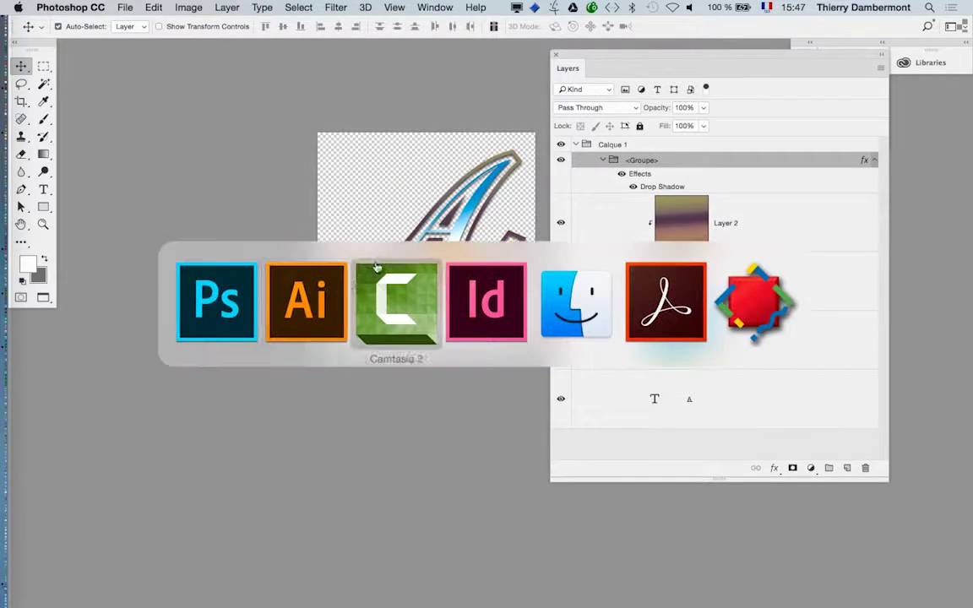
left_click(321, 304)
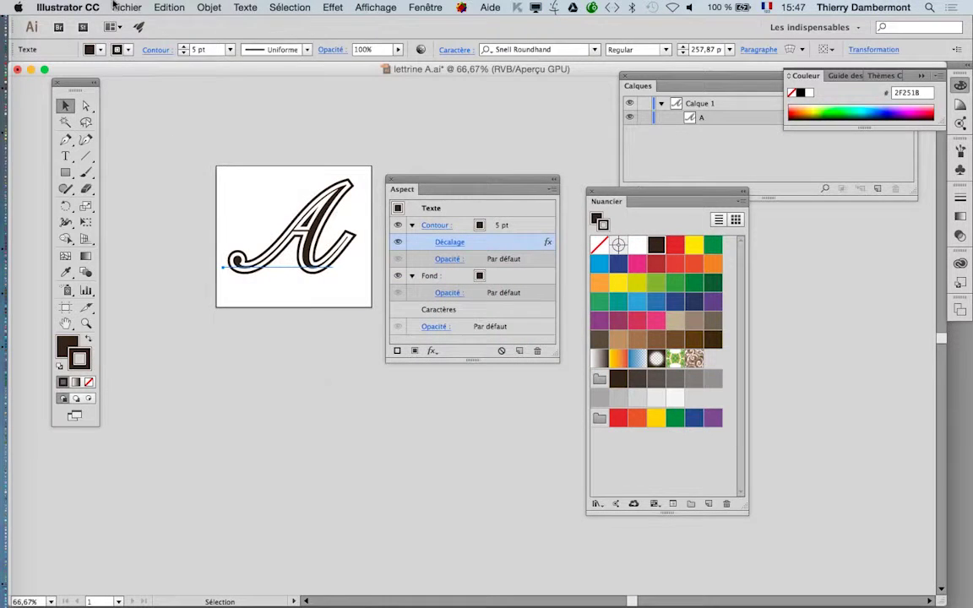
left_click(122, 7)
left_click(160, 251)
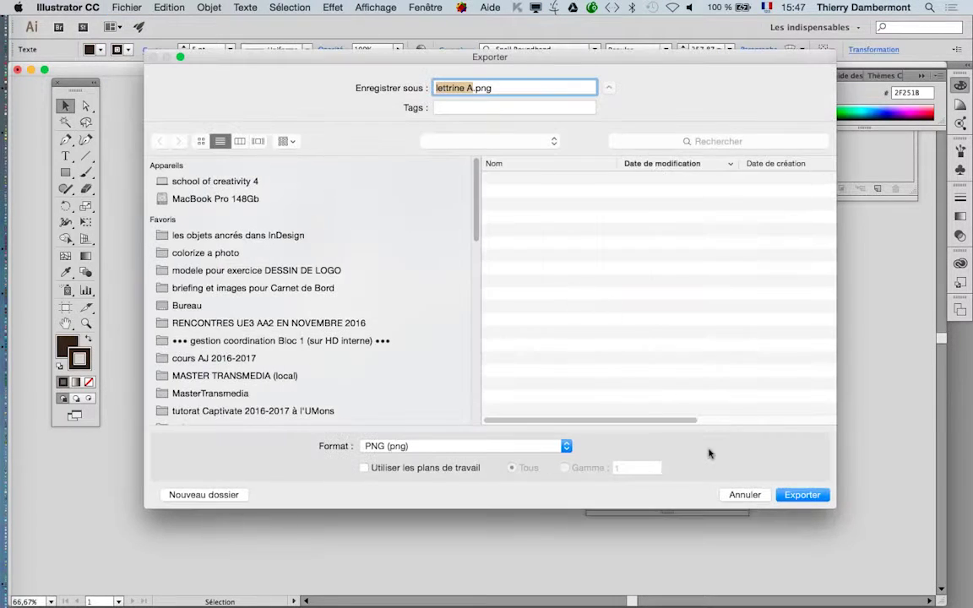
left_click(513, 449)
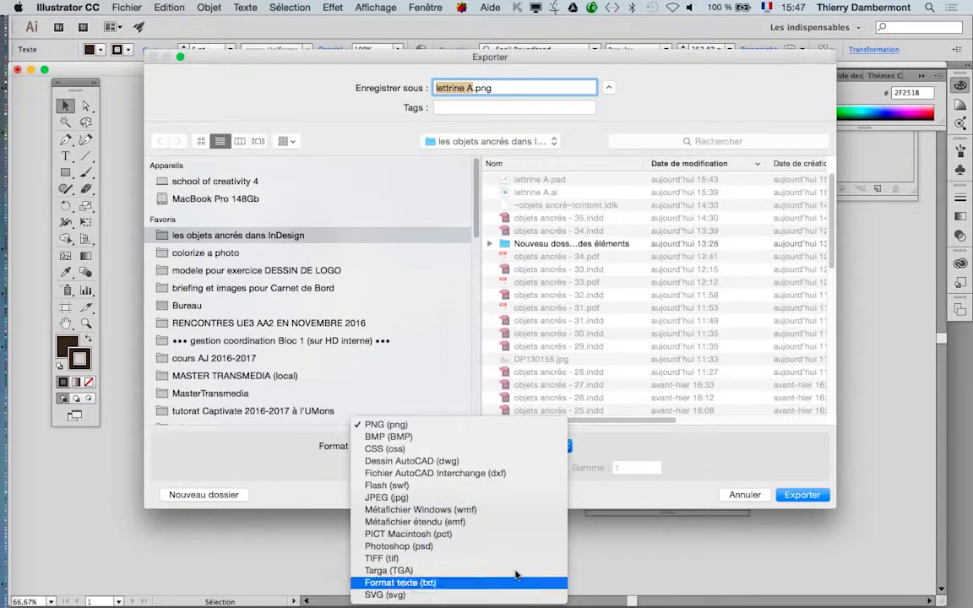
left_click(514, 547)
left_click(798, 495)
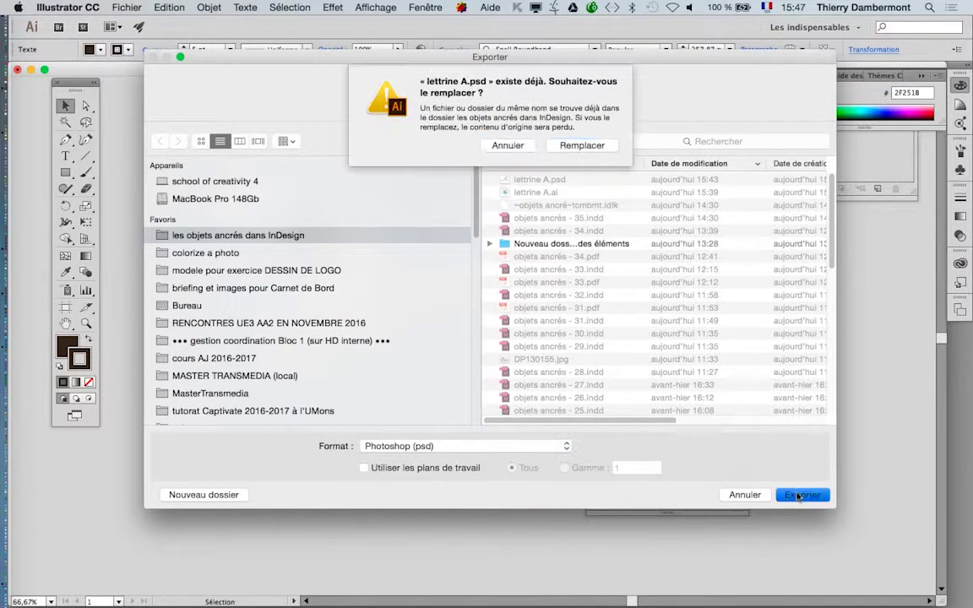
left_click(572, 149)
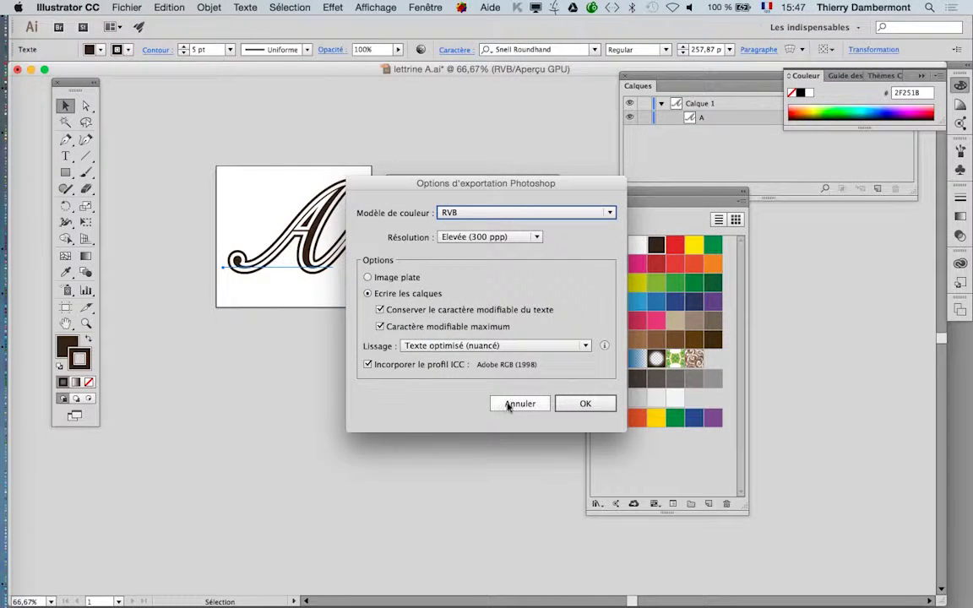
left_click(515, 404)
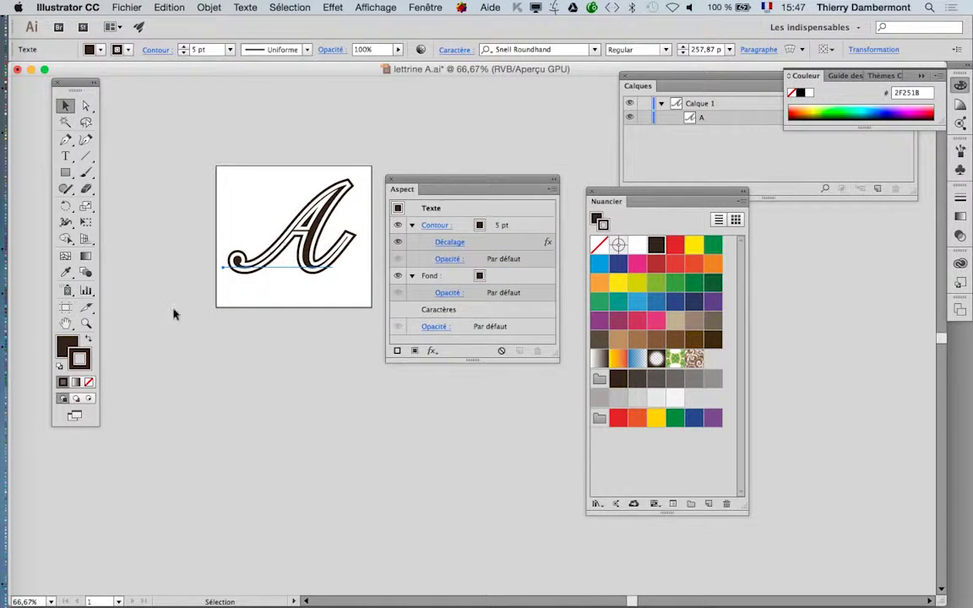
left_click(510, 245)
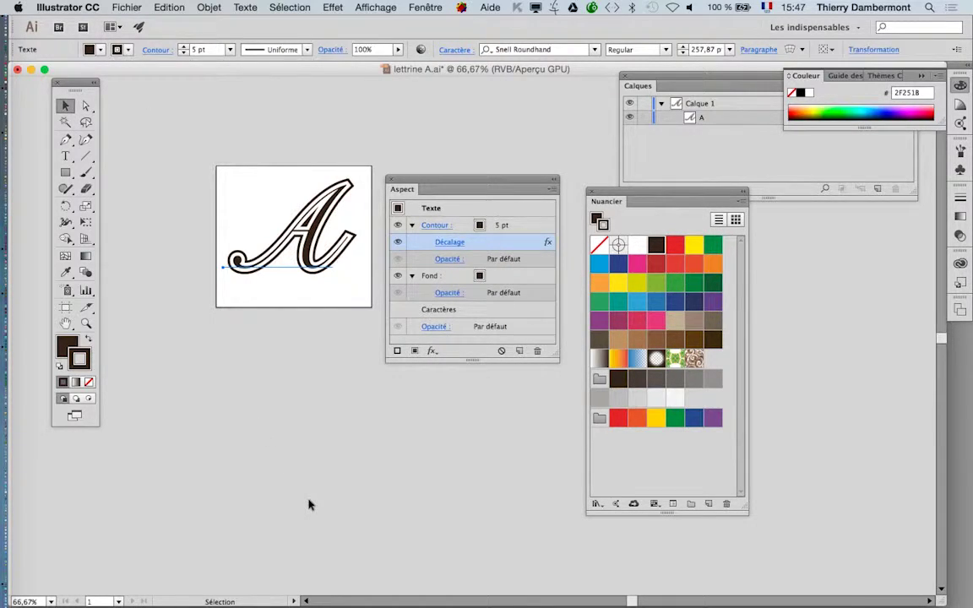
Switch to Photoshop and toggle the clipped Layer 2 and Layer 3 to compare the A lettering with and without each
key("super+Tab")
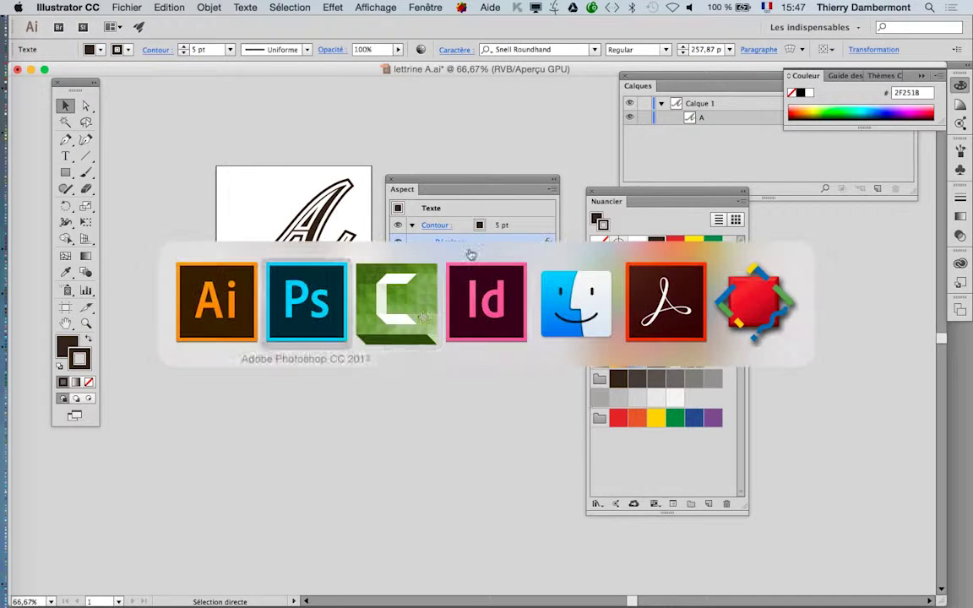
key("super+Tab")
left_click(312, 319)
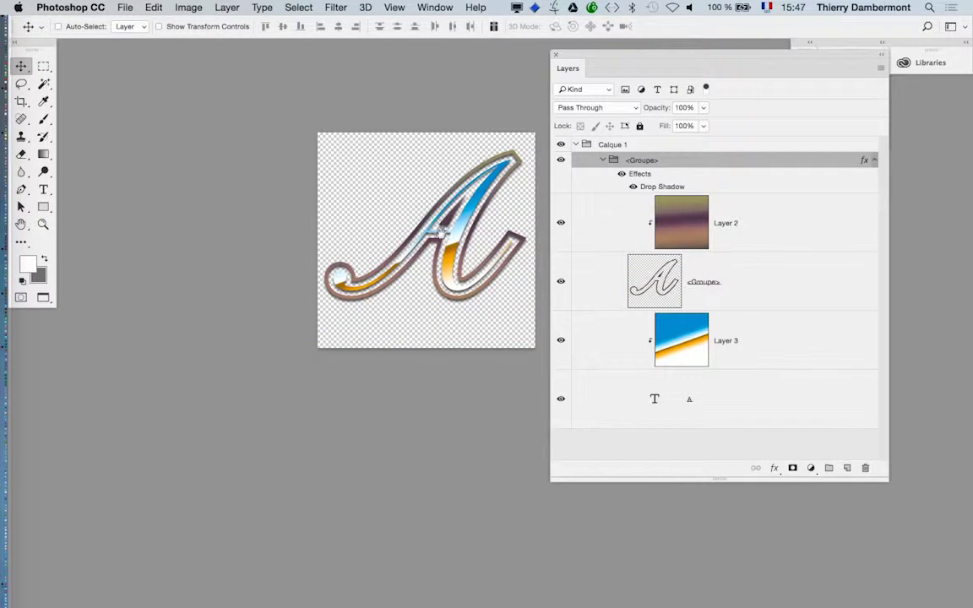
scroll(310, 320, "left", 3)
scroll(378, 260, "up", 3)
scroll(378, 260, "up", 3)
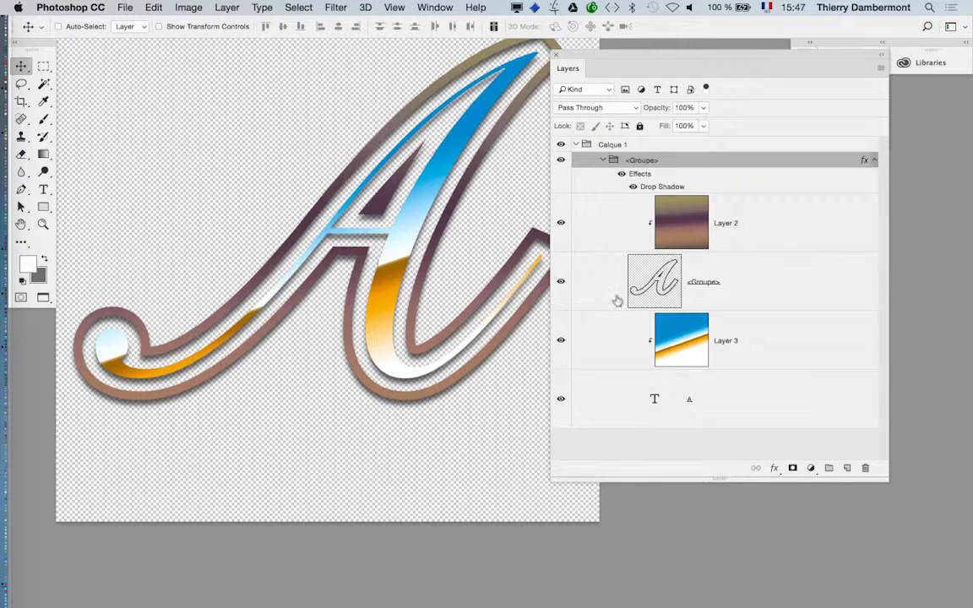
left_click(562, 223)
left_click(561, 223)
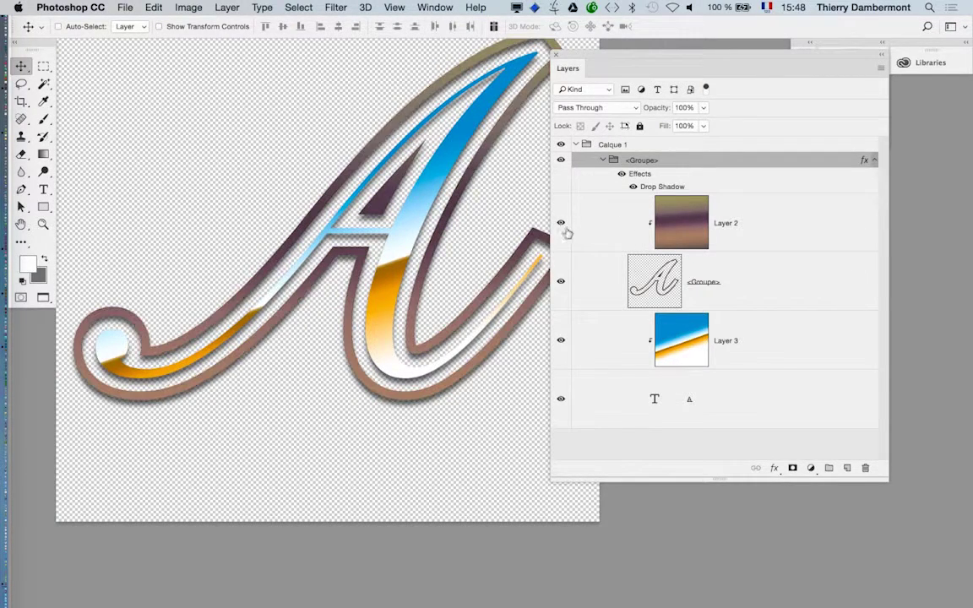
left_click(563, 340)
left_click(562, 339)
Add an Inner Bevel with Chisel Hard technique to the <Groupe> outline layer, with depth 272%, size 21 px and soften 3 px
left_click(634, 258)
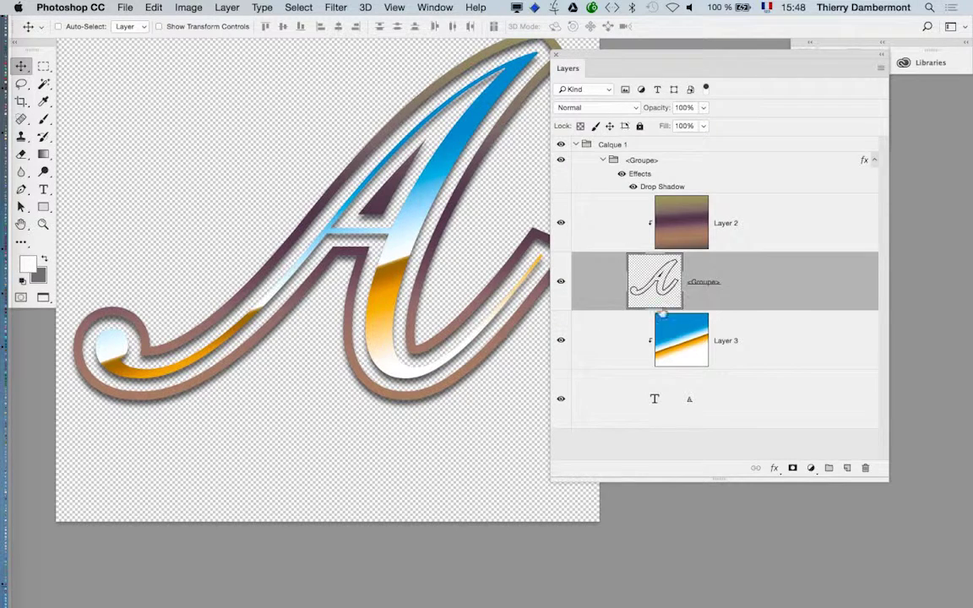
left_click(288, 7)
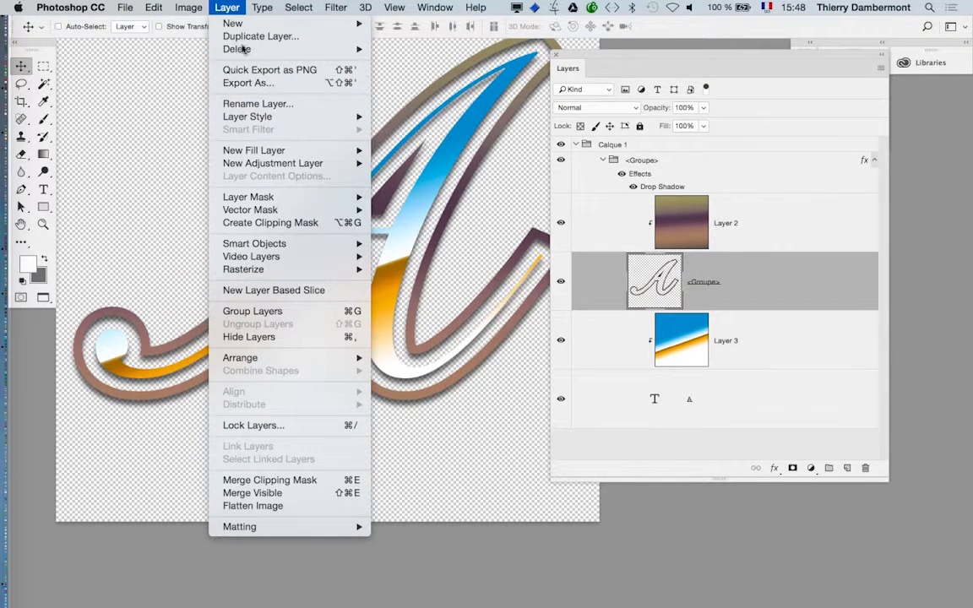
mouse_move(232, 114)
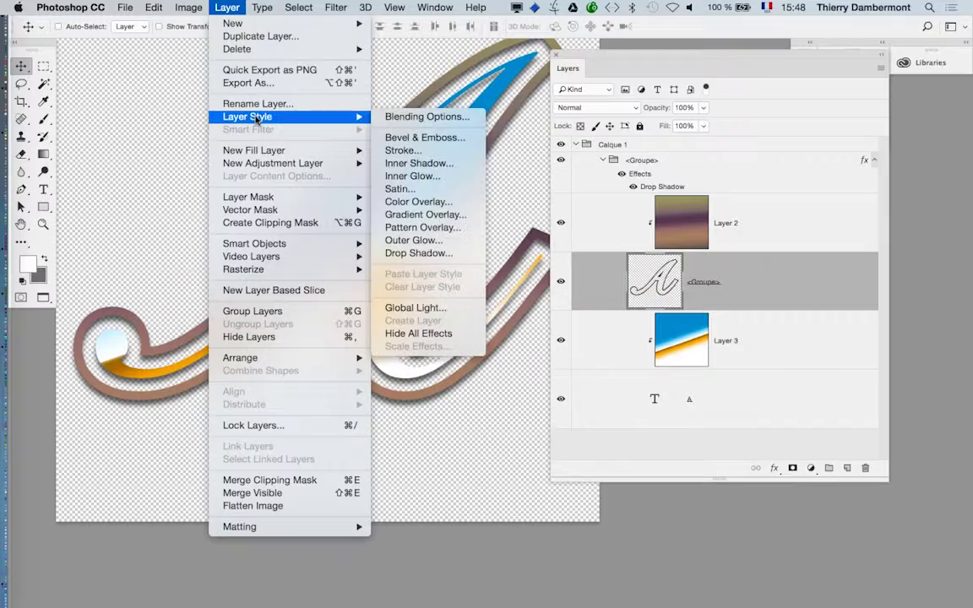
left_click(422, 142)
left_click_drag(478, 139, 747, 265)
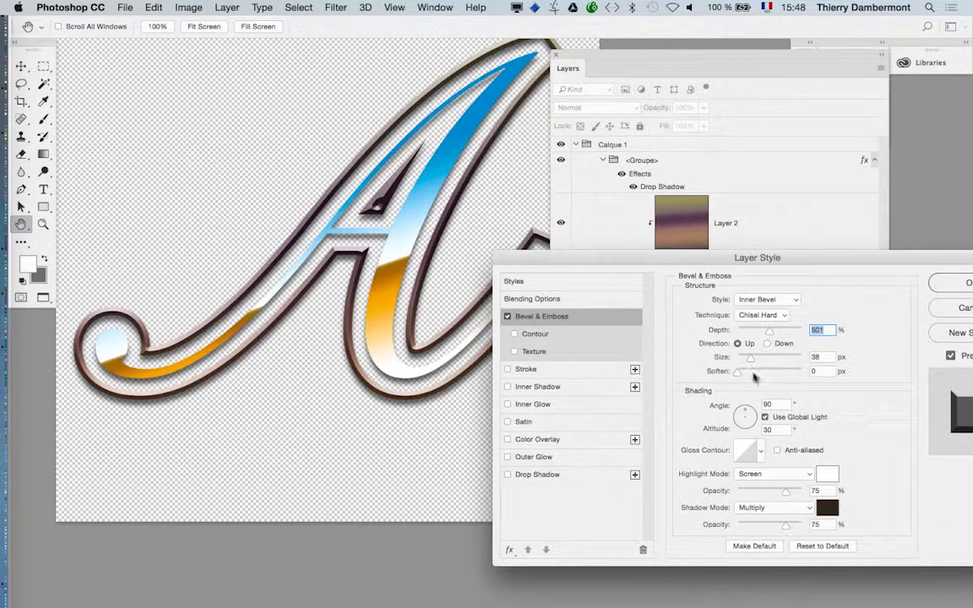
mouse_move(753, 356)
left_mouse_down()
mouse_move(742, 359)
mouse_move(745, 332)
mouse_move(757, 333)
mouse_move(750, 376)
left_mouse_up()
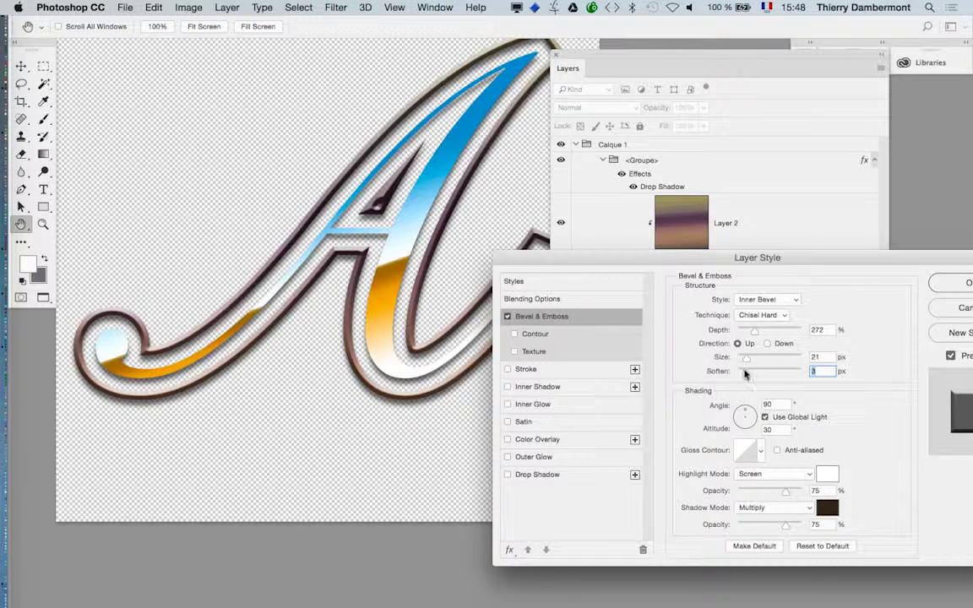
left_click(946, 283)
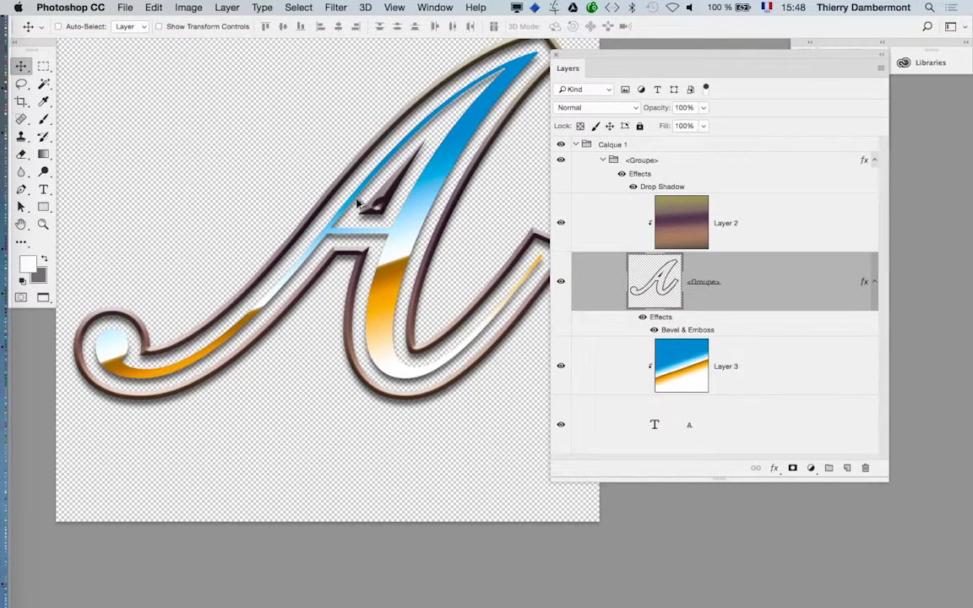
Toggle the outline layer's Bevel & Emboss effect to examine the flaw inside the A's purple triangle up close
key("super+plus")
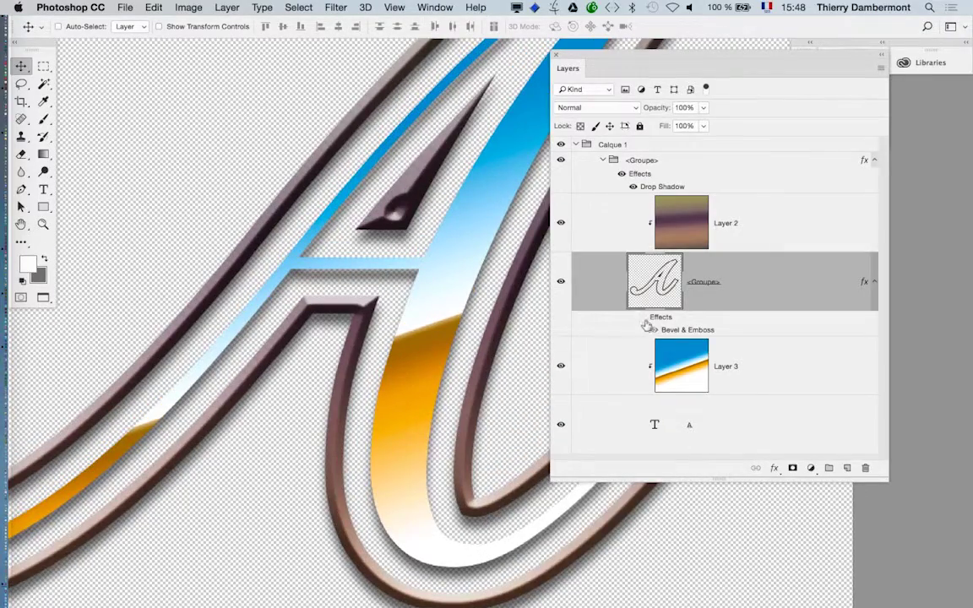
left_click(641, 317)
key("super+plus")
key("super+plus")
key("super+plus")
key("super+plus")
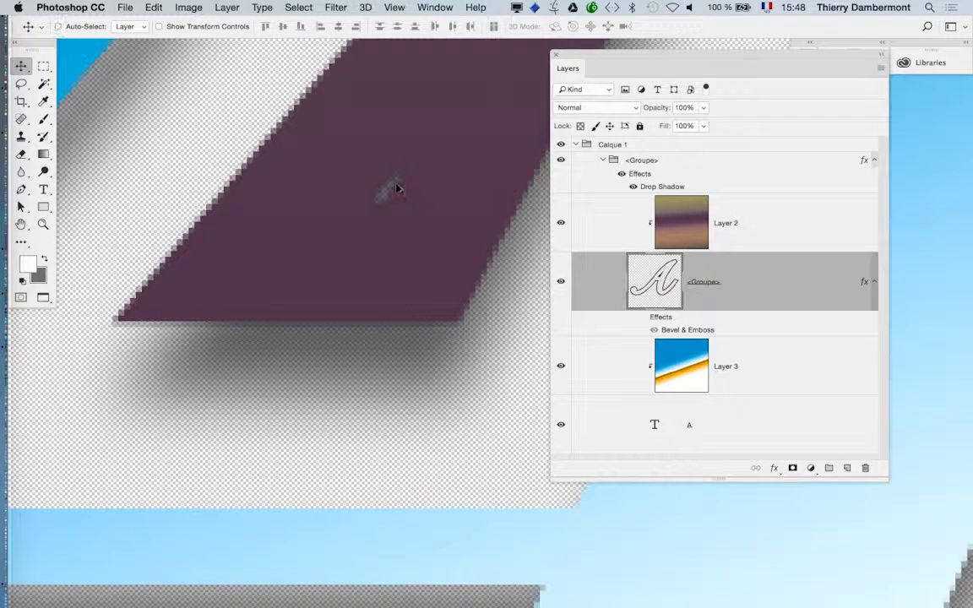
left_click(642, 318)
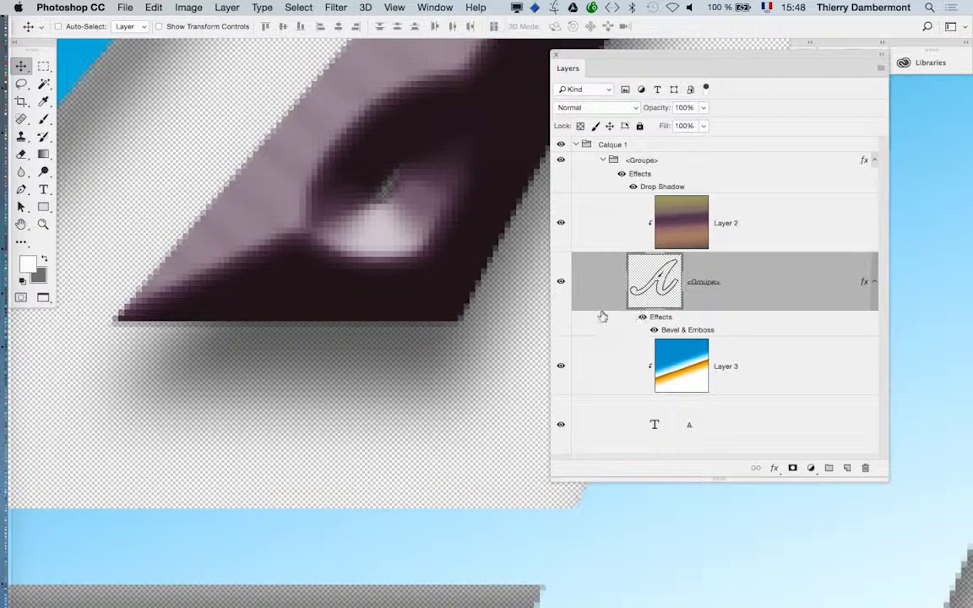
Sample the purple of the A's inner triangle with the bevel hidden, brush over the flaw and show the bevel again
key("super+minus")
key("super+minus")
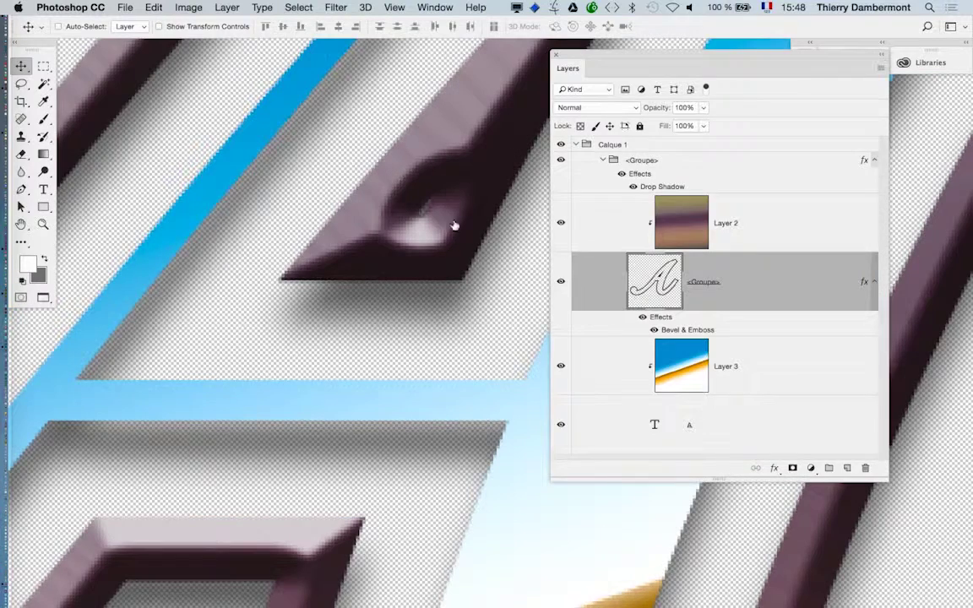
left_click(642, 318)
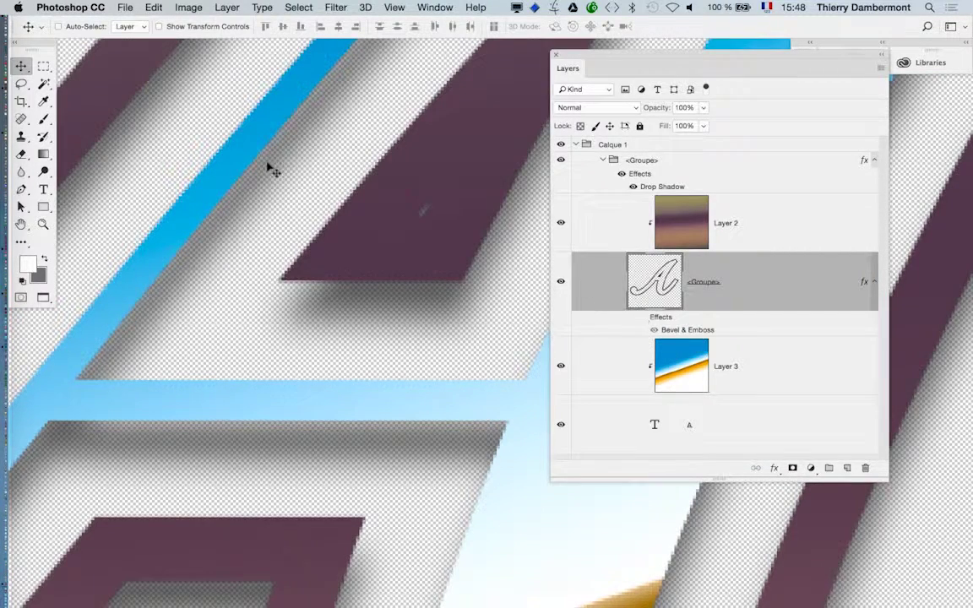
left_click(48, 98)
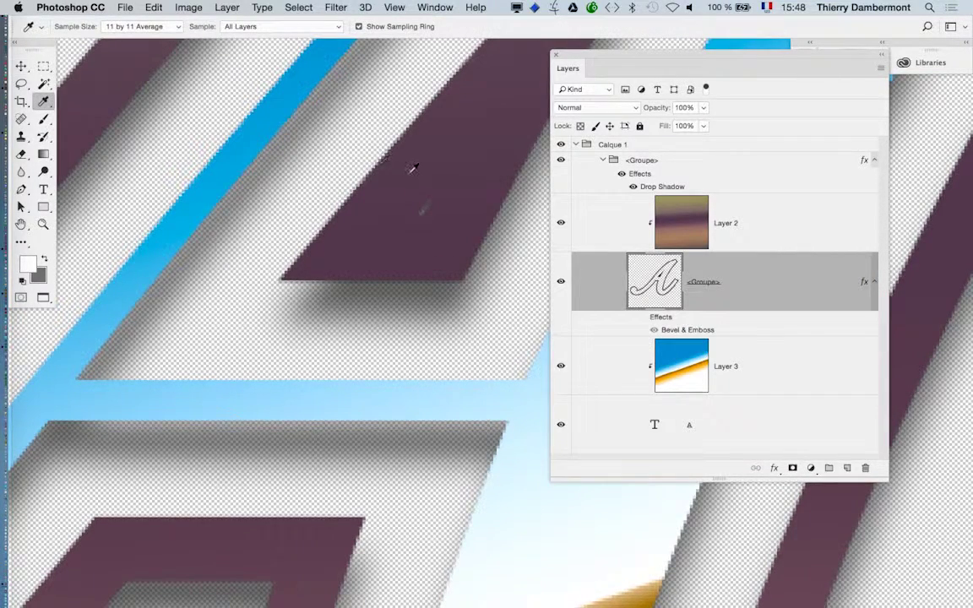
left_click(413, 168)
key("b")
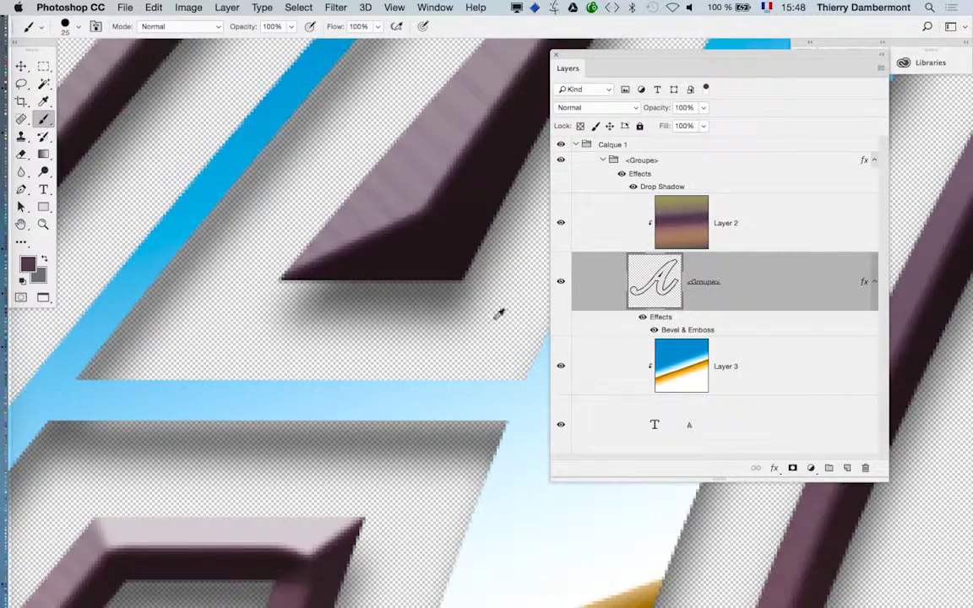
Save the retouched A lettering with its layers under the existing file name
scroll(499, 314, "down", 10)
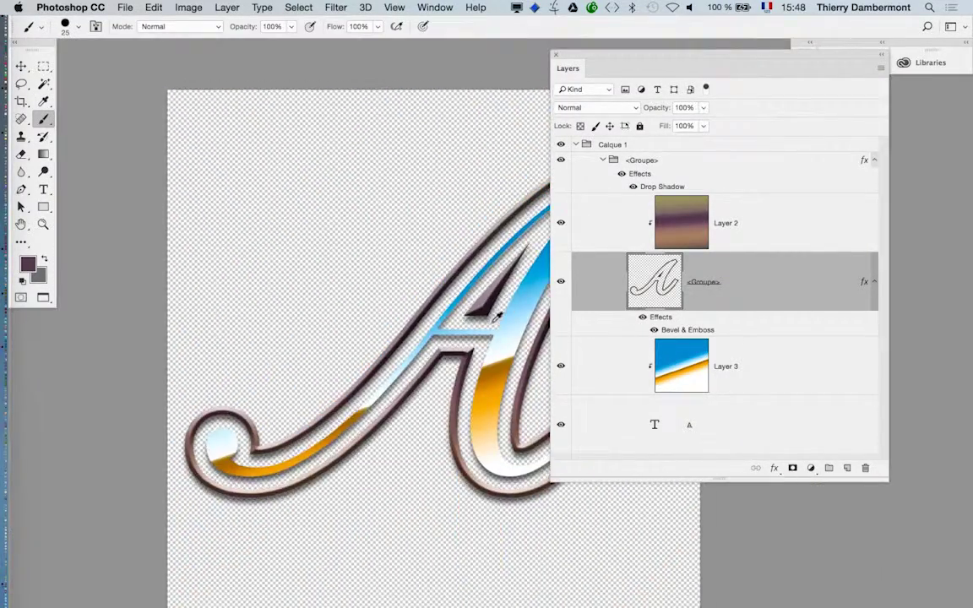
scroll(499, 314, "down", 6)
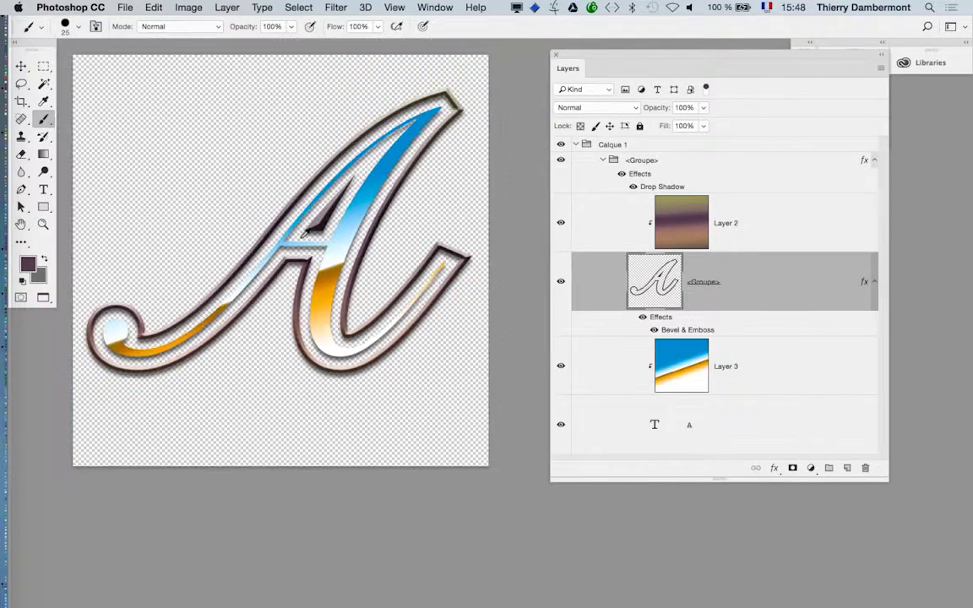
scroll(321, 216, "down", 2)
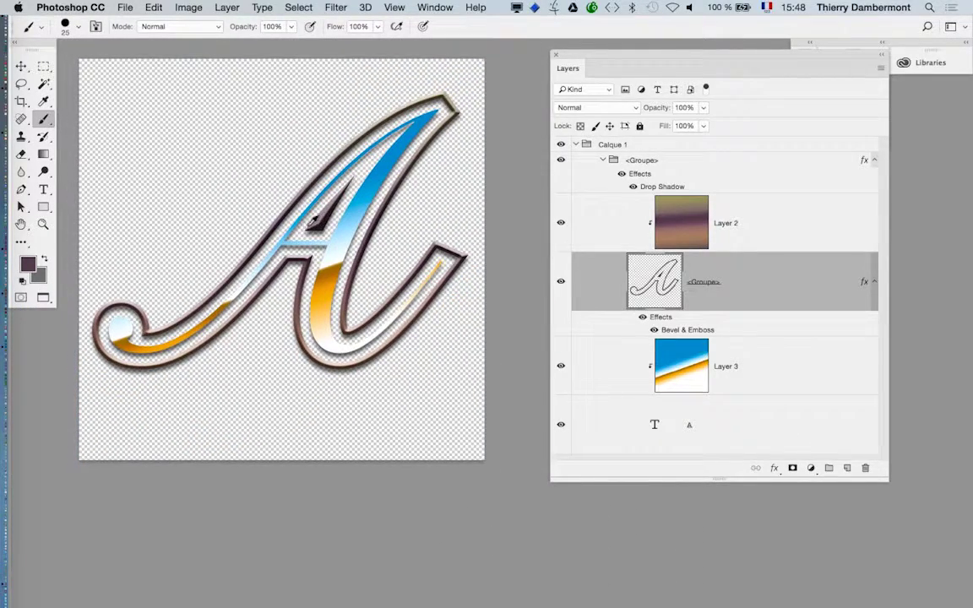
left_click(123, 8)
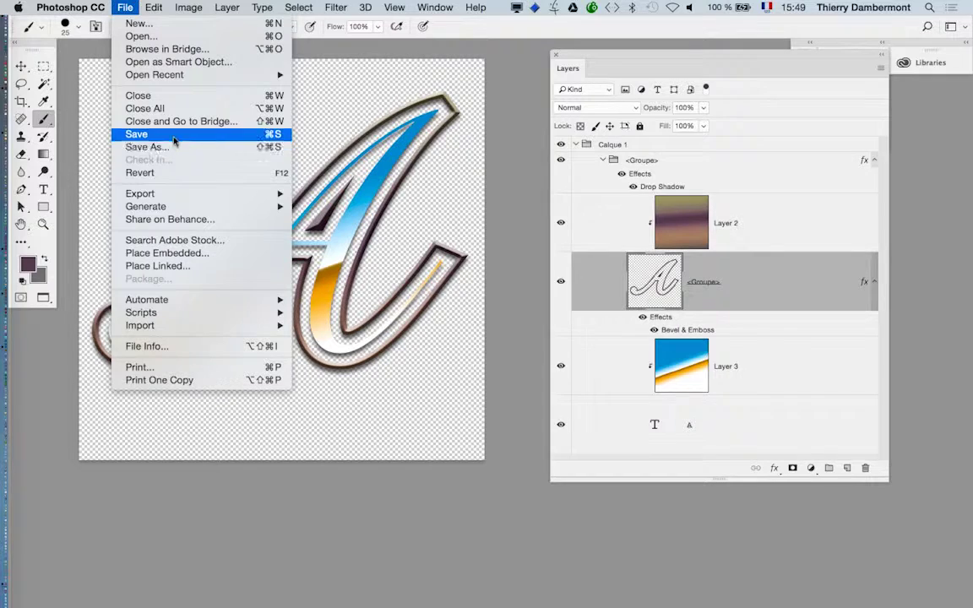
left_click(173, 135)
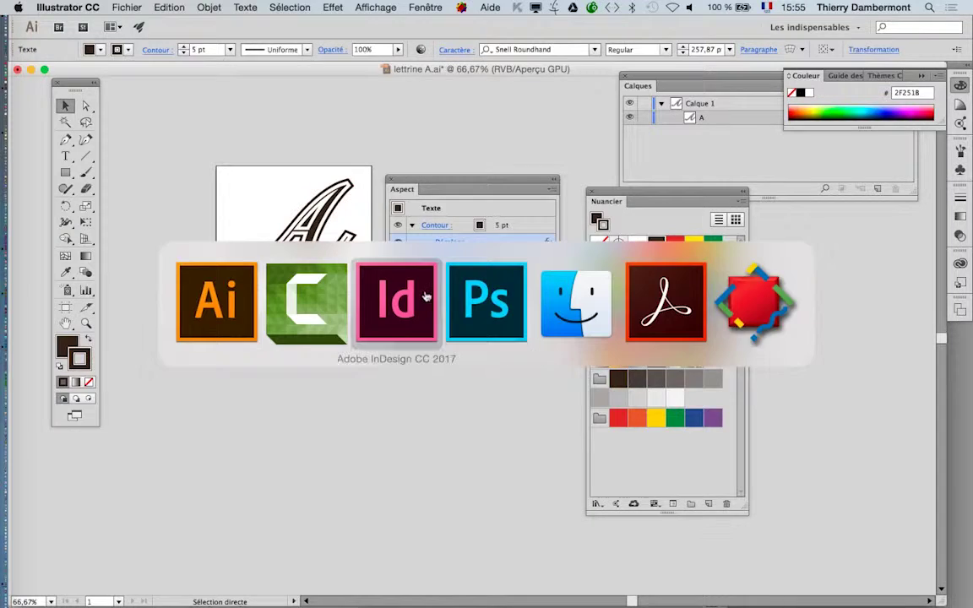
Switch to InDesign and compare the drop cap on page 12 in the Normal and Preview screen modes
key("super+Tab")
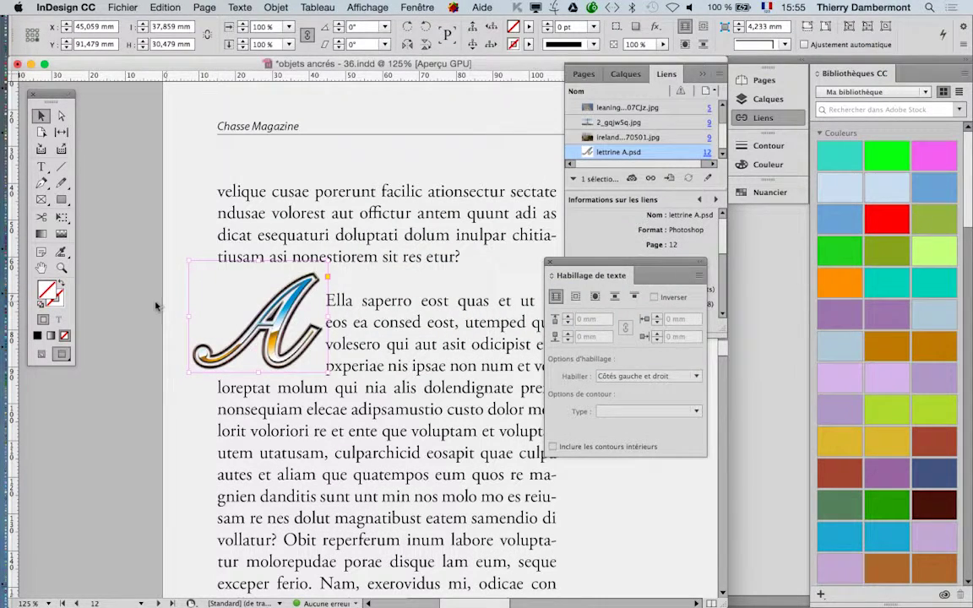
left_click(141, 279)
left_click(40, 353)
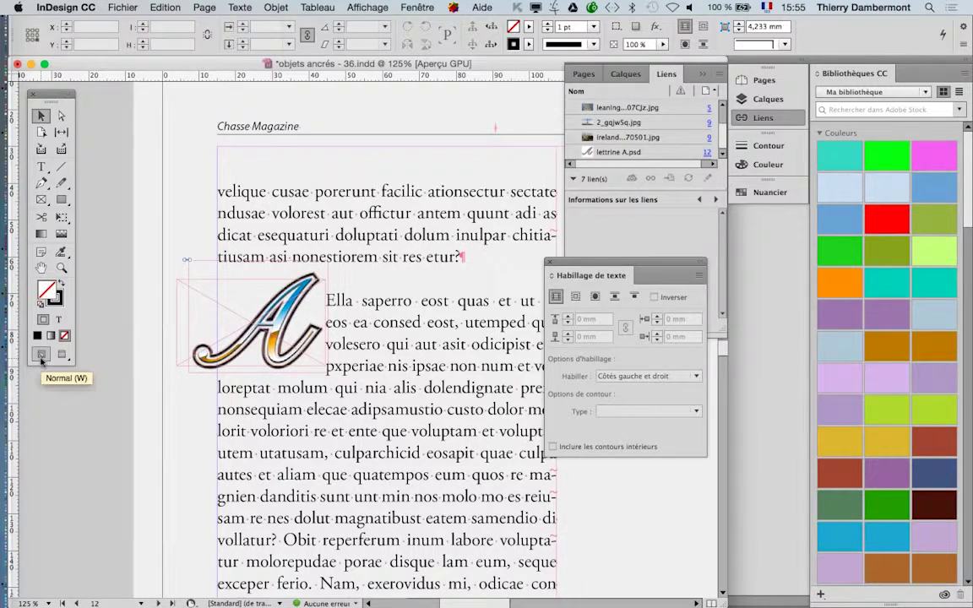
left_click(63, 357)
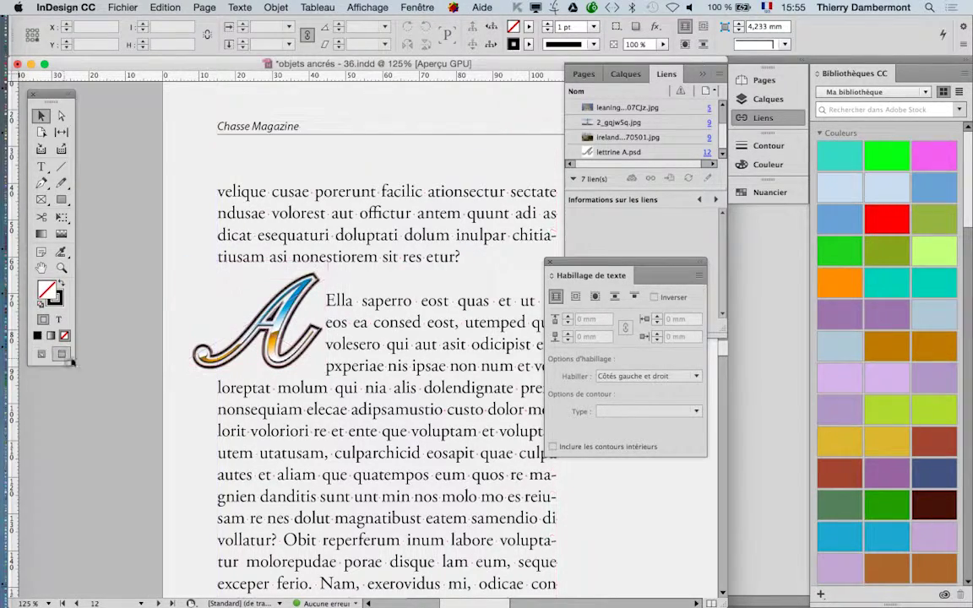
Try moving the empty text-wrap frame behind the drop cap up into the paragraph above, and undo the move
left_click(222, 301)
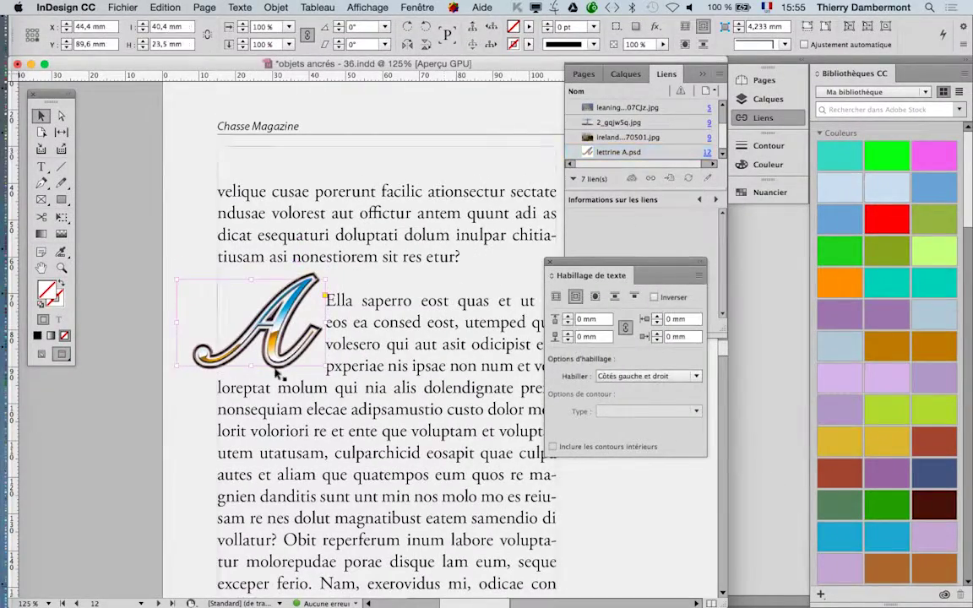
left_click_drag(275, 369, 309, 317)
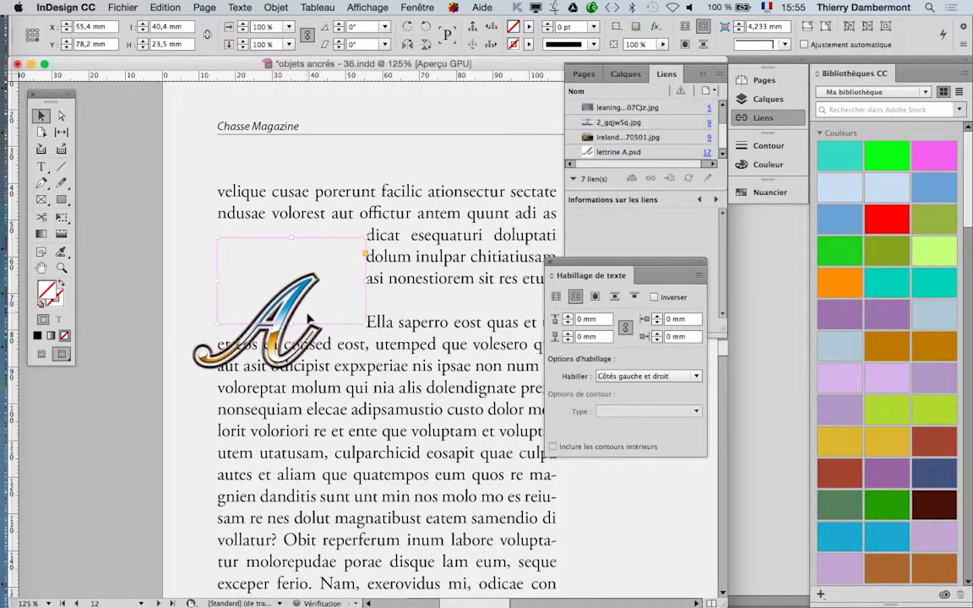
key("super+z")
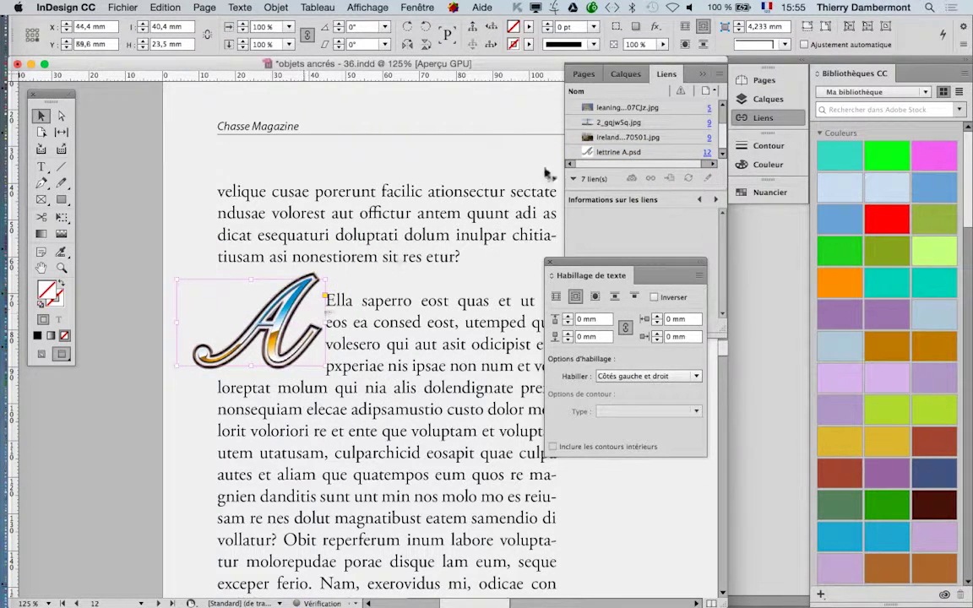
Scale the lettrine A.psd drop cap down to about 34 by 27.4 mm and place it flush against the wrapped text
left_click(246, 288)
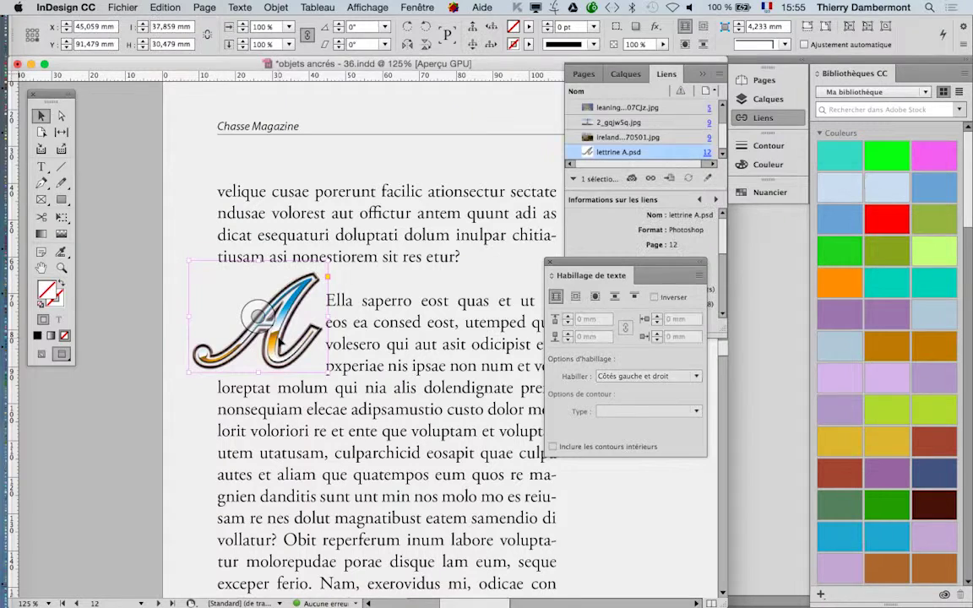
left_click_drag(267, 259, 300, 353)
left_click_drag(271, 315, 233, 320)
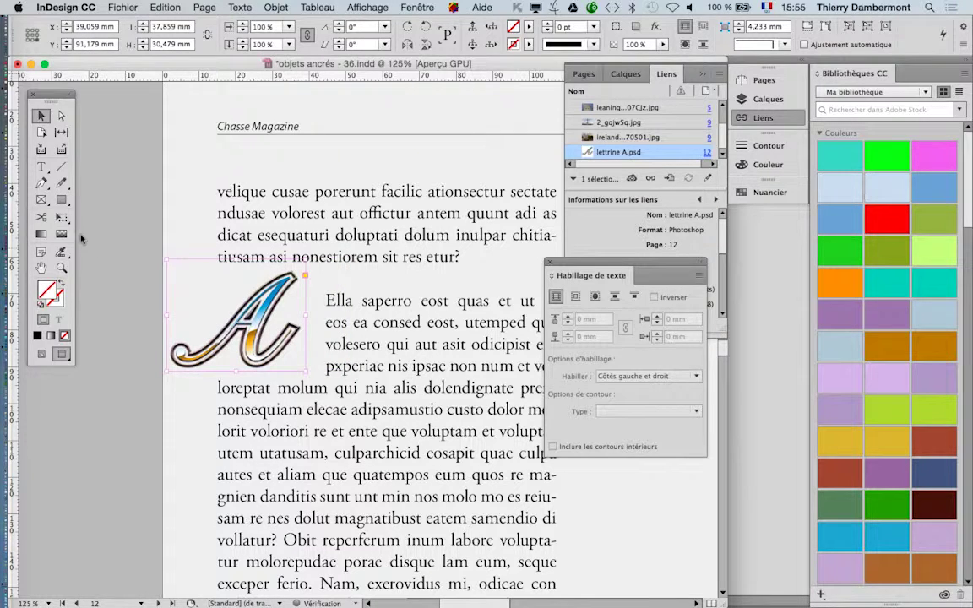
left_click(62, 217)
mouse_move(305, 262)
left_mouse_down()
mouse_move(311, 256)
mouse_move(317, 275)
mouse_move(361, 245)
mouse_move(326, 249)
mouse_move(304, 272)
left_mouse_up()
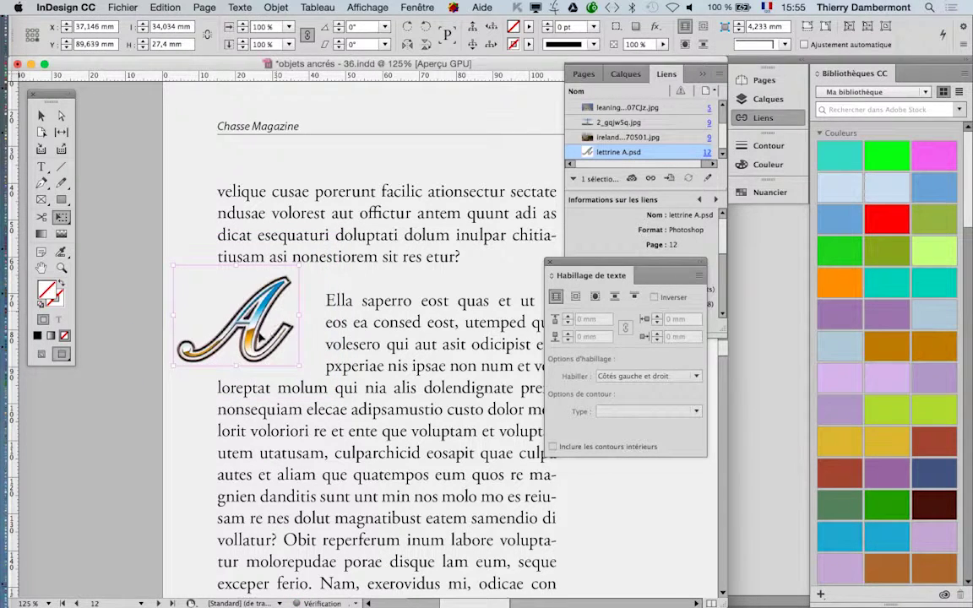
left_click_drag(268, 352, 292, 360)
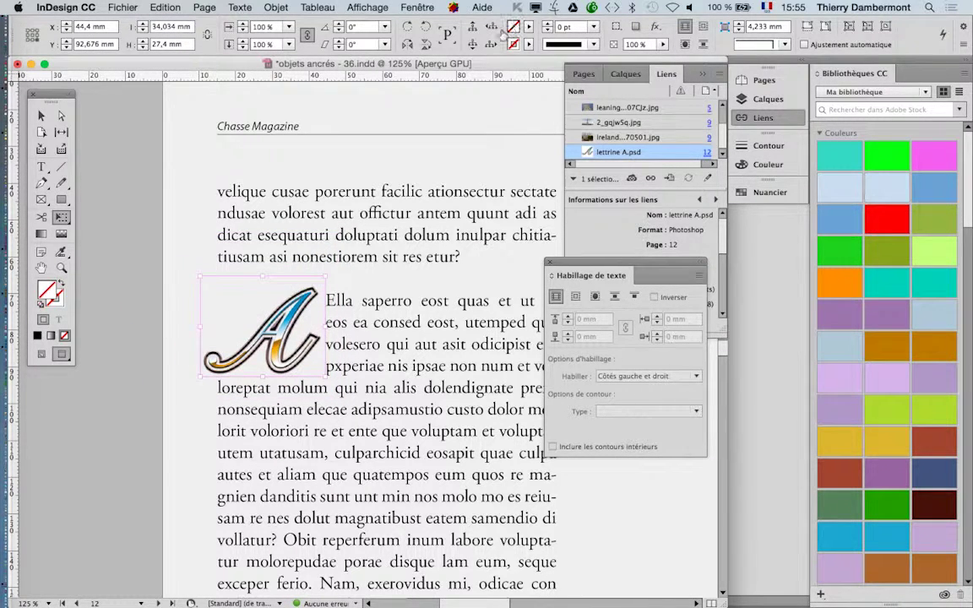
Resize the empty text-wrap frame around the drop cap to about 45 mm wide and 33 mm high
left_click(490, 45)
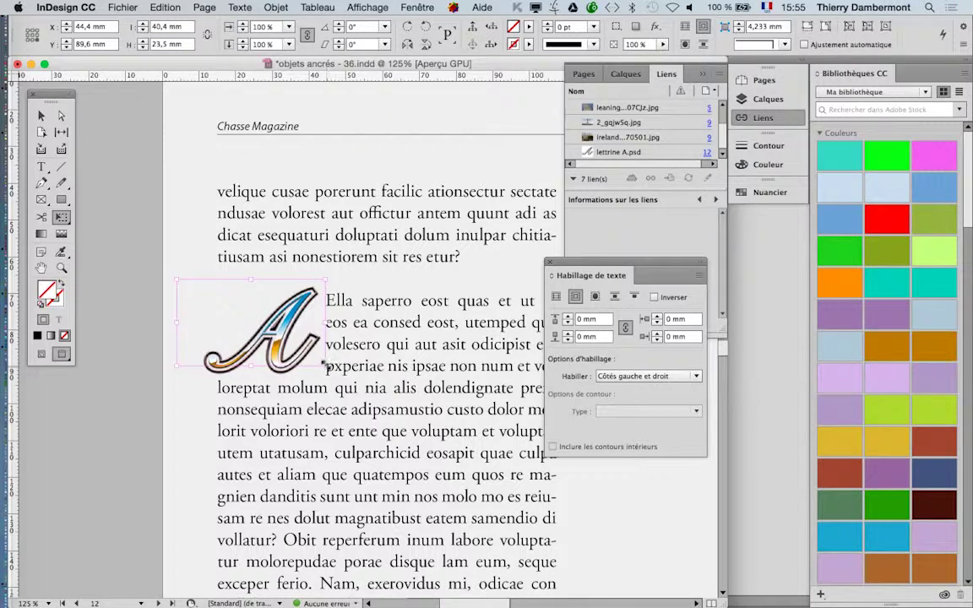
left_click_drag(324, 364, 372, 402)
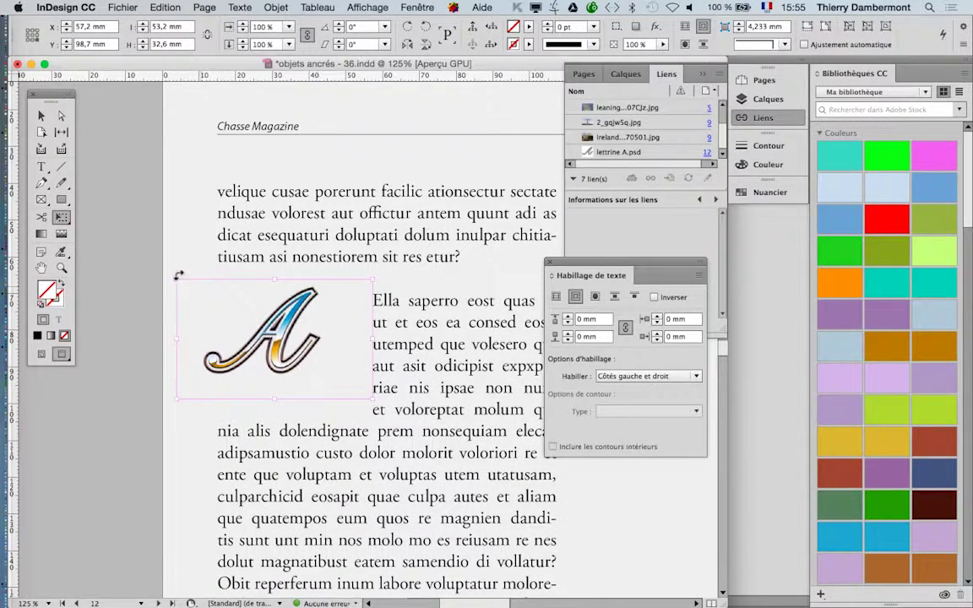
left_click_drag(178, 280, 205, 274)
left_click_drag(290, 399, 288, 413)
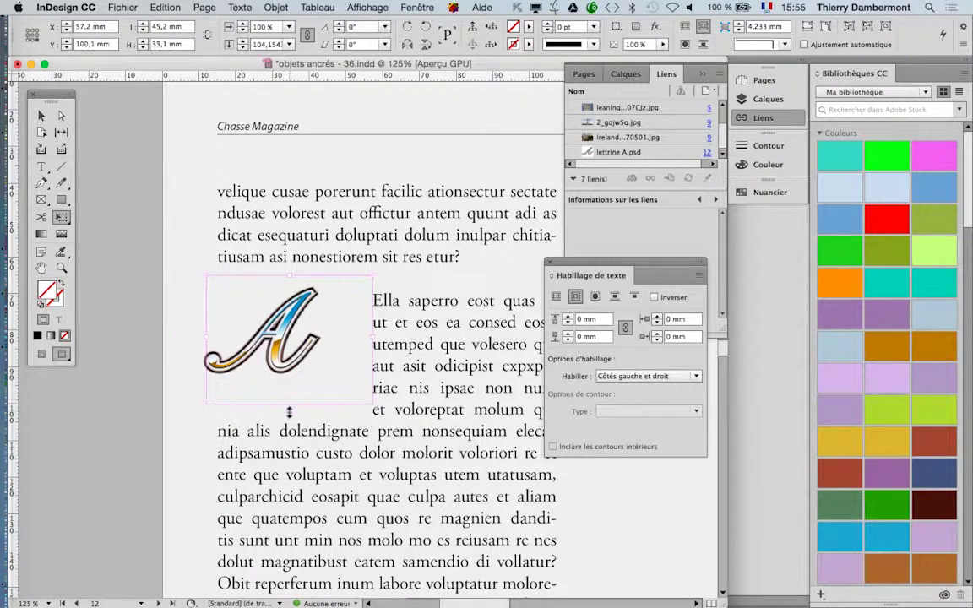
Resize the empty text-wrap frame around the drop cap to about 46 mm wide and 38.5 mm high
left_click_drag(351, 406, 326, 397)
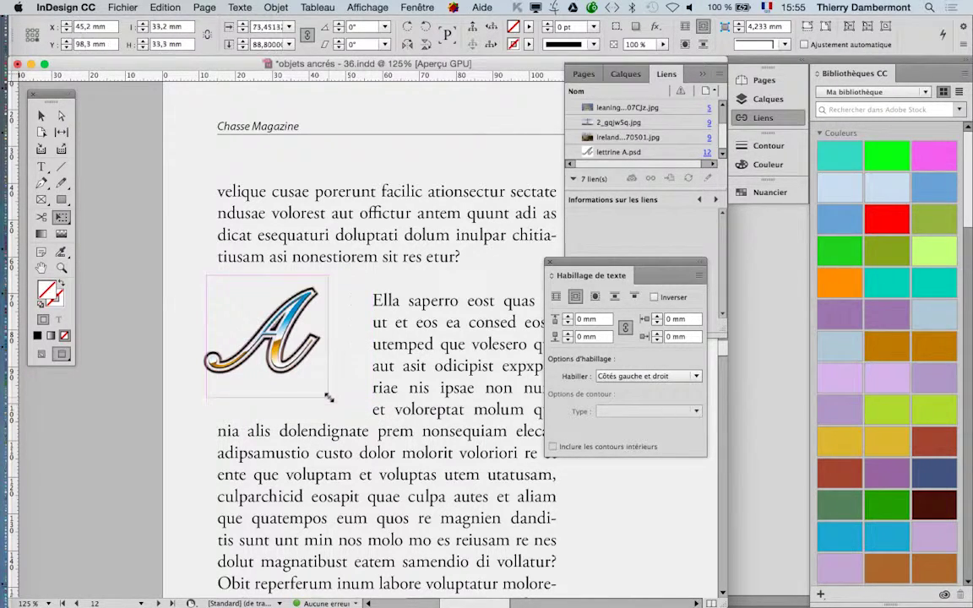
left_click_drag(328, 275, 333, 276)
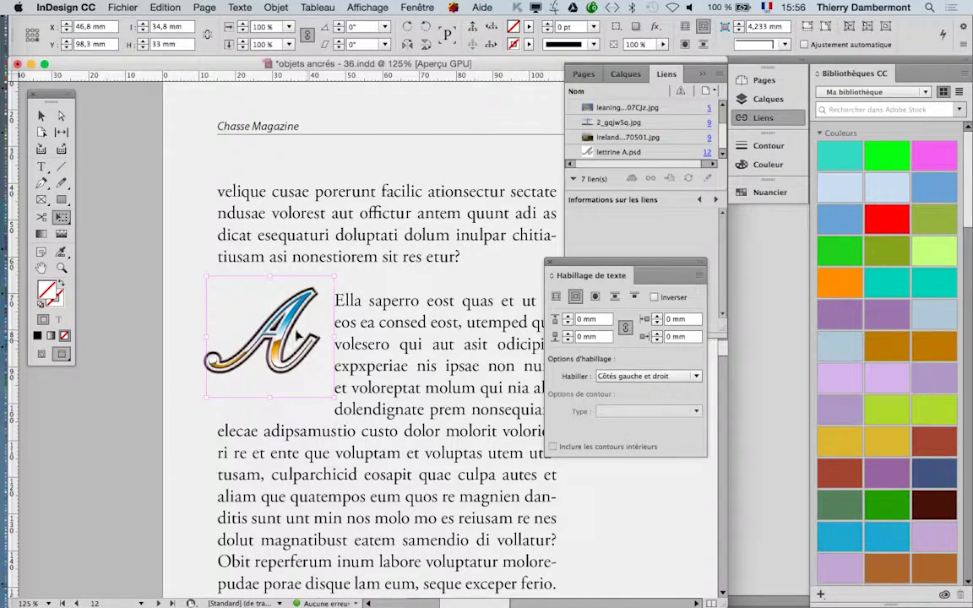
left_click_drag(206, 397, 191, 403)
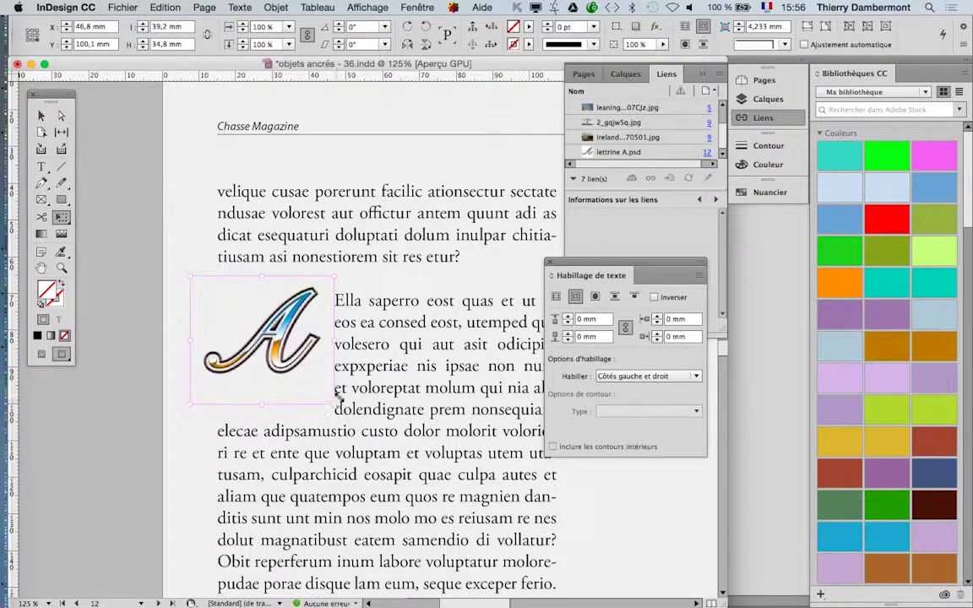
mouse_move(339, 397)
left_mouse_down()
mouse_move(359, 404)
mouse_move(327, 397)
left_mouse_up()
mouse_move(189, 277)
left_mouse_down()
mouse_move(245, 291)
mouse_move(206, 289)
mouse_move(207, 277)
left_mouse_up()
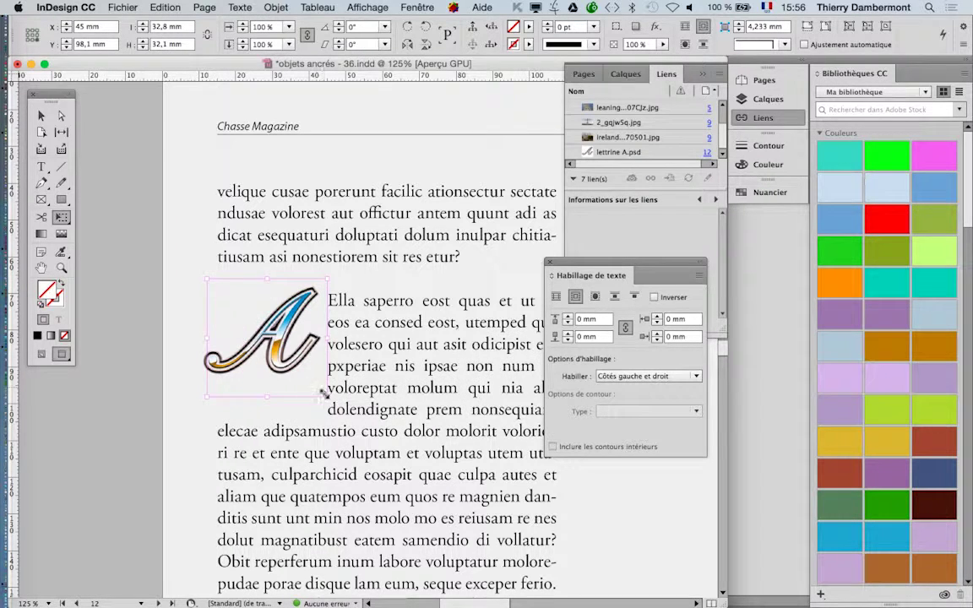
left_click_drag(330, 397, 376, 420)
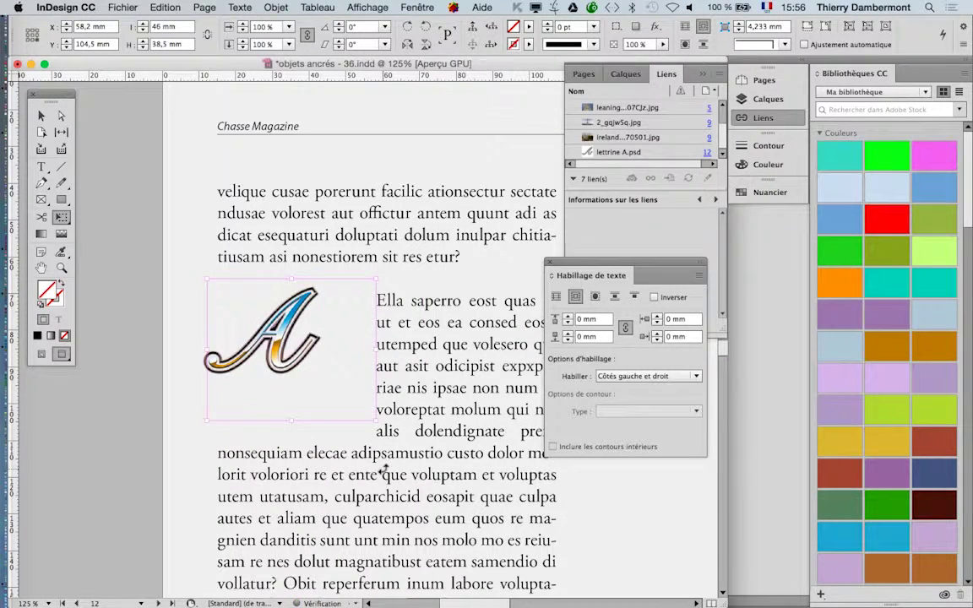
Enlarge the lettrine A.psd drop cap to about 42.7 by 34.4 mm, align it flush against the wrapped text, and deselect it
left_click(289, 348)
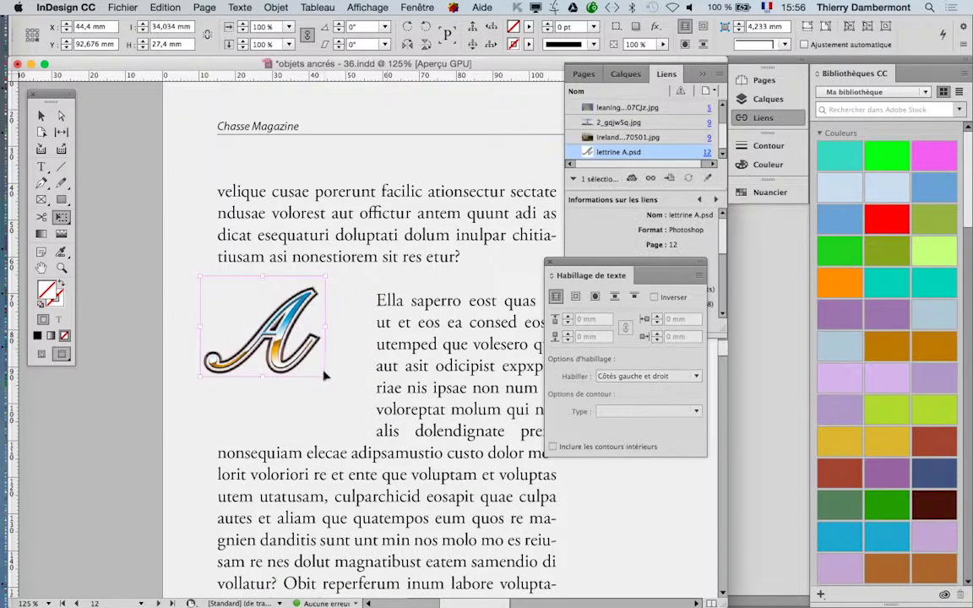
left_click_drag(302, 361, 308, 298)
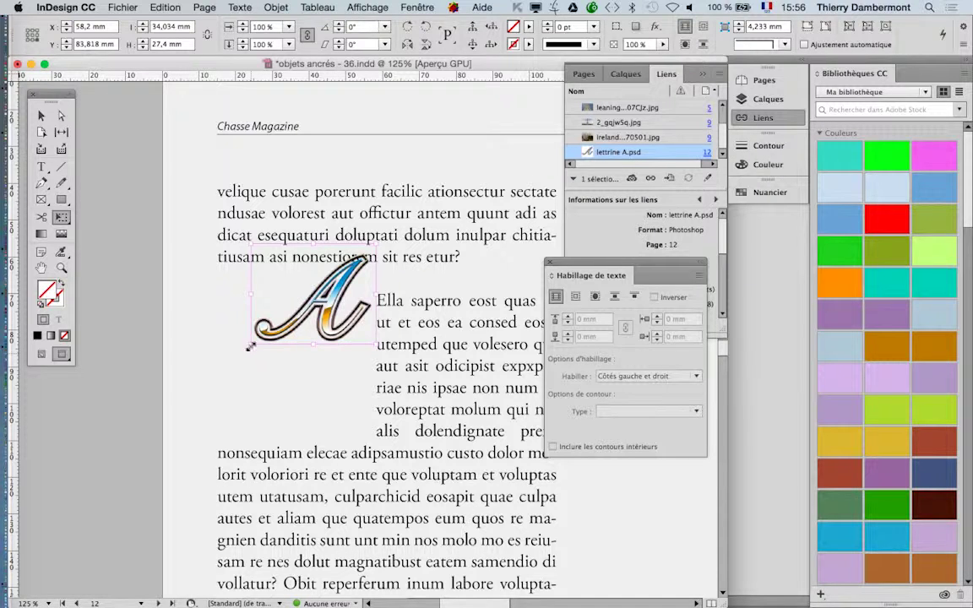
left_click_drag(247, 347, 221, 370)
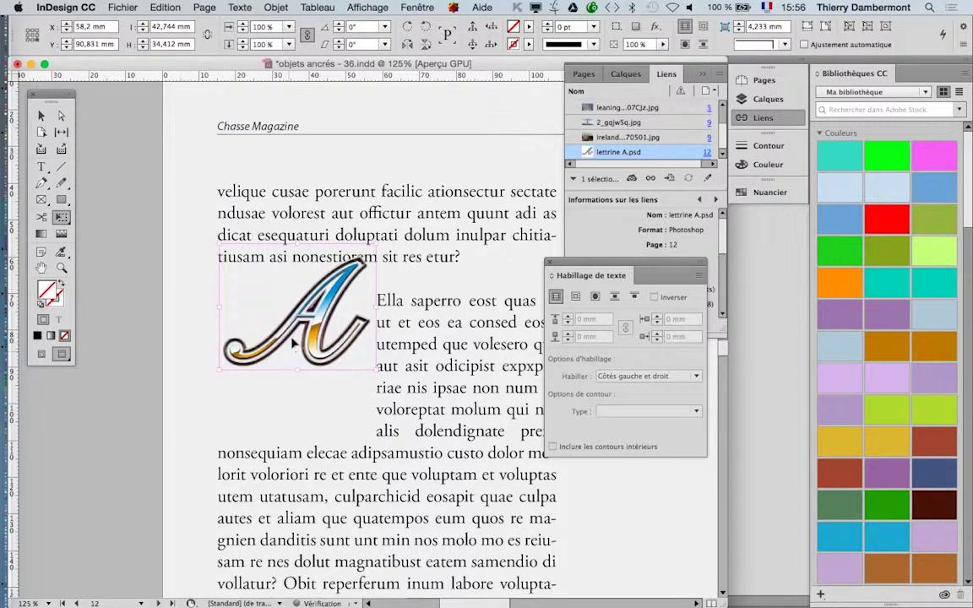
left_click_drag(304, 346, 304, 385)
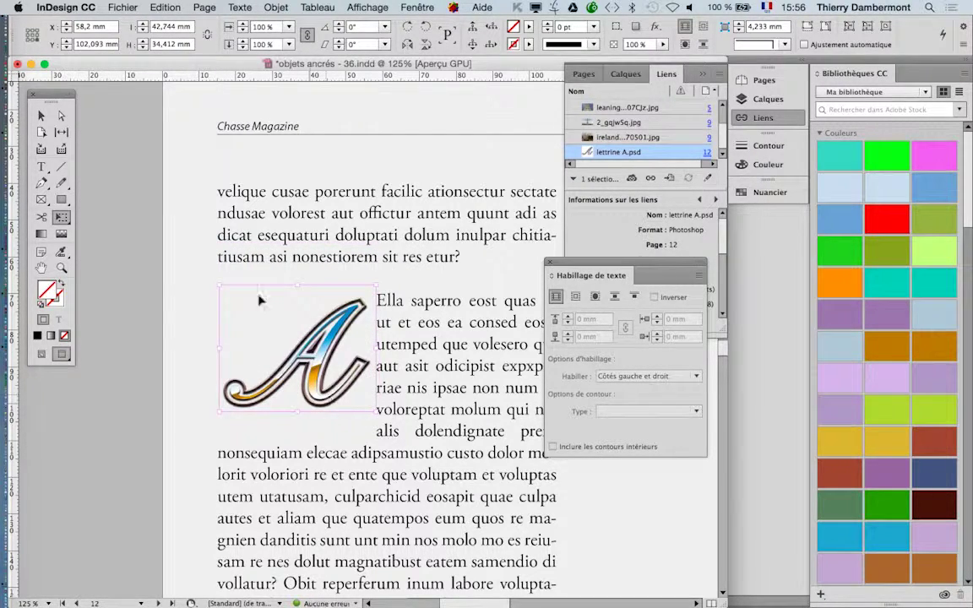
left_click(41, 116)
left_click(122, 168)
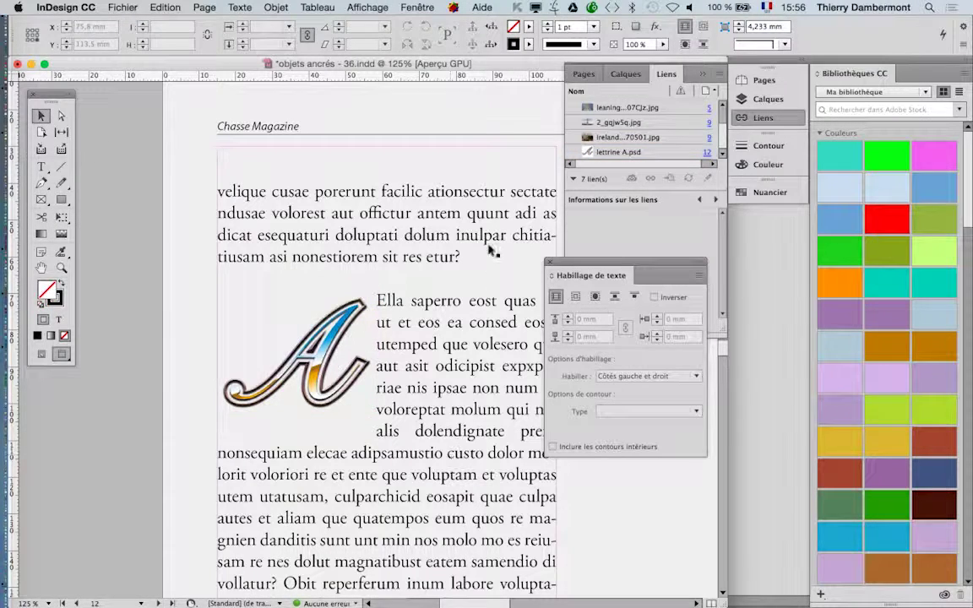